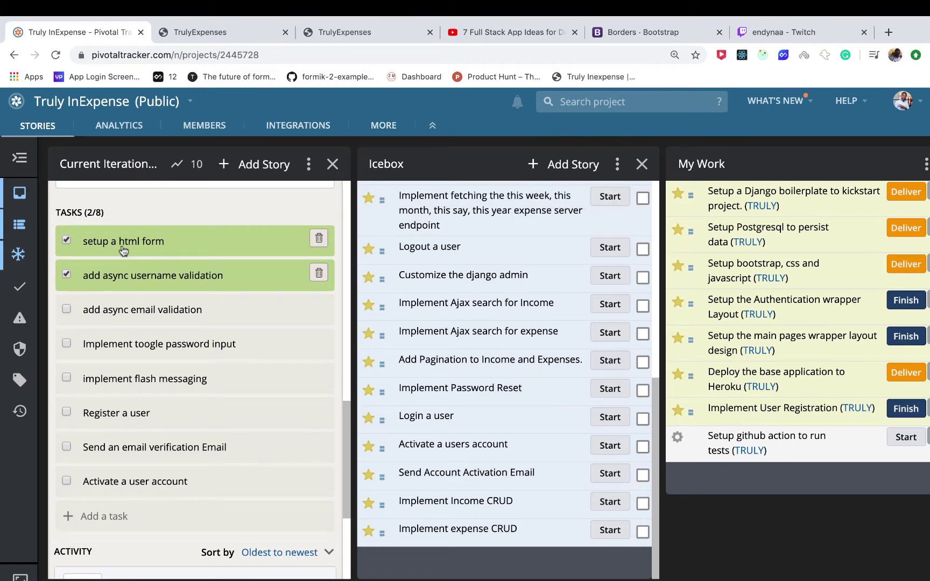
Step: On the register form, focus the password field and try the SHOW link
key("super+3")
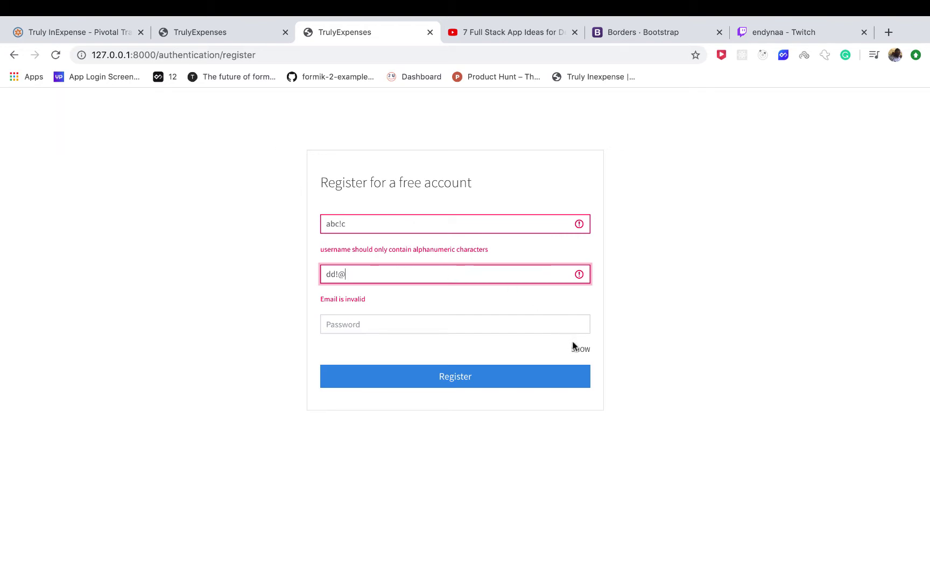
left_click(494, 326)
type("ab")
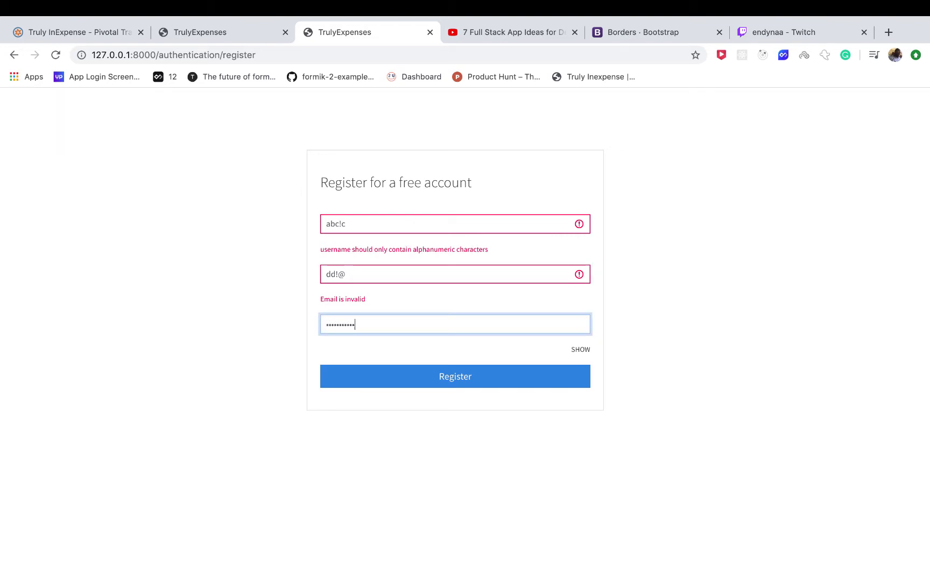
type("abc")
left_click(580, 348)
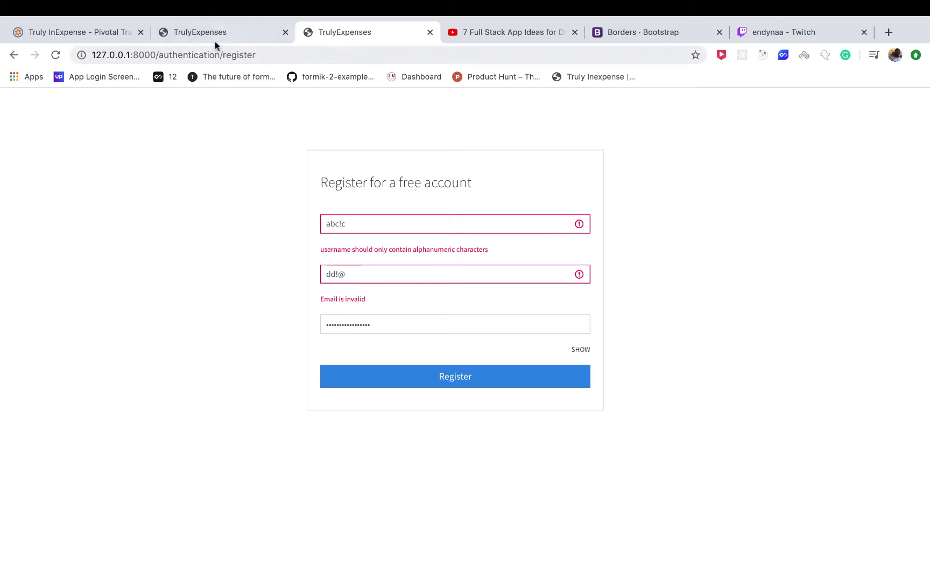
Step: In the tracker, tick the async email validation and toggle password input tasks
left_click(81, 32)
scroll(177, 320, "down", 1)
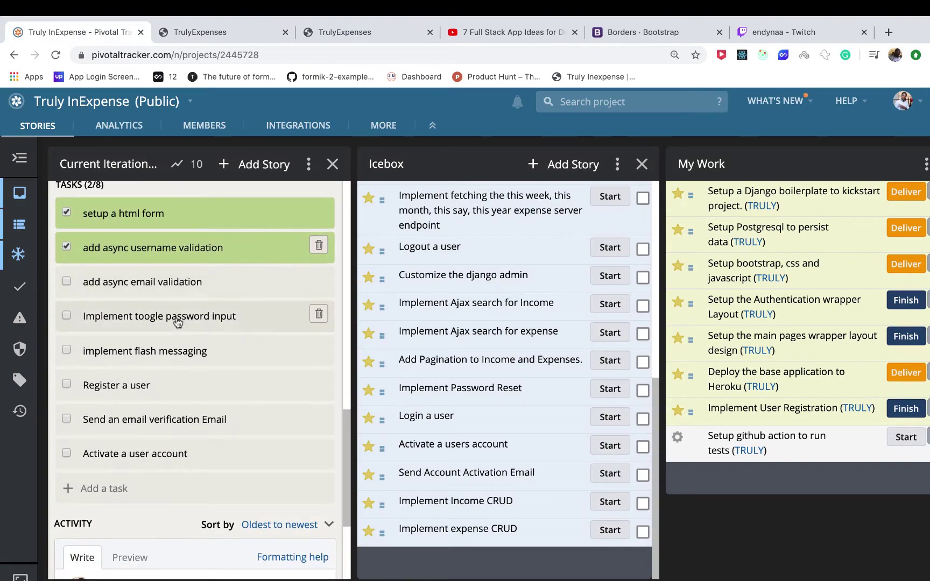
left_click(66, 282)
left_click(67, 315)
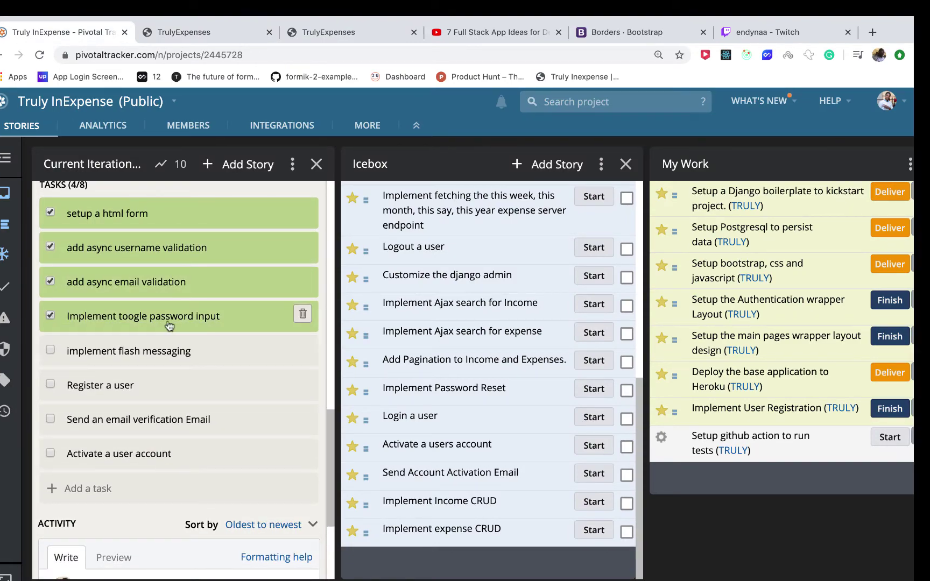
Step: Add class 'showPasswordToggle' to the SHOW small element on line 52 of register.html
key("super+Tab")
scroll(528, 245, "up", 1)
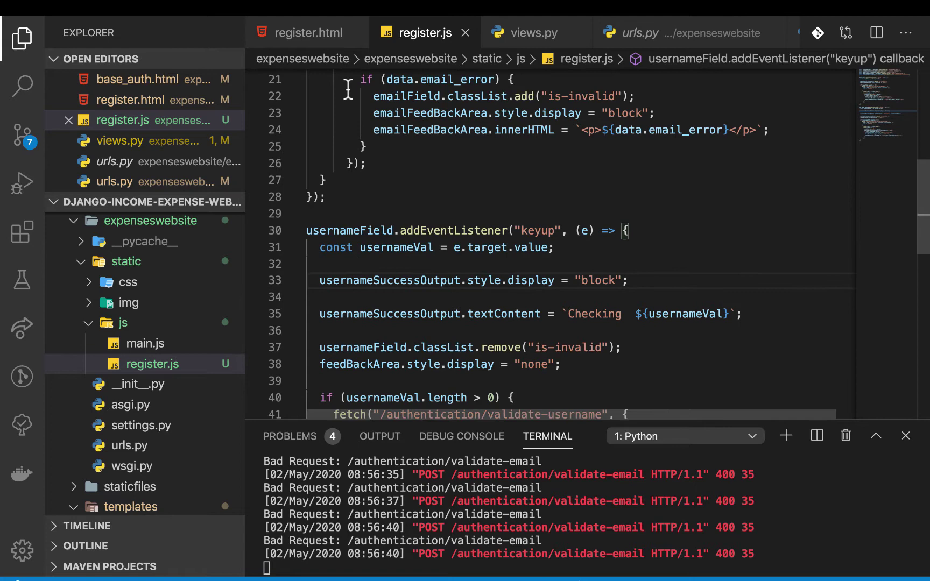
left_click(307, 33)
scroll(434, 216, "down", 1)
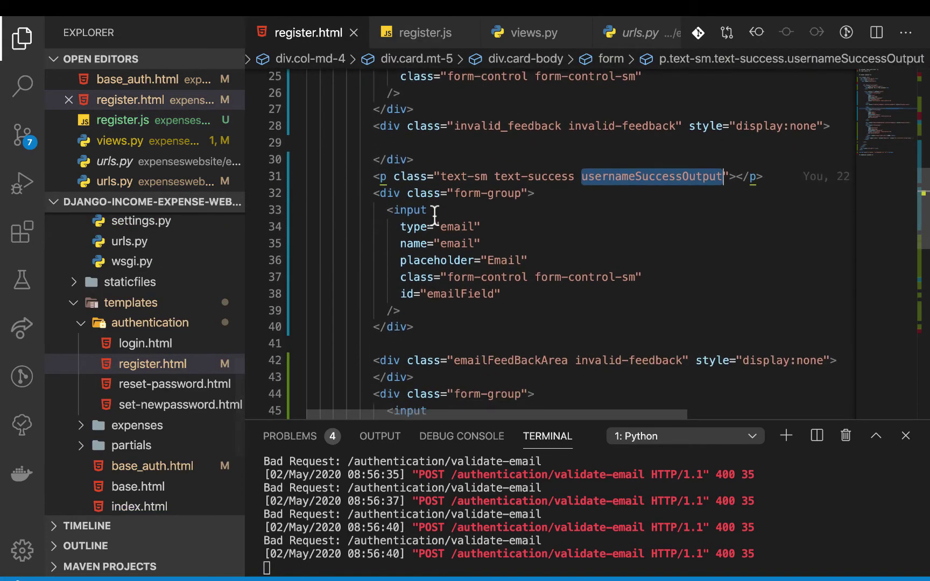
scroll(433, 215, "down", 2)
scroll(434, 215, "down", 3)
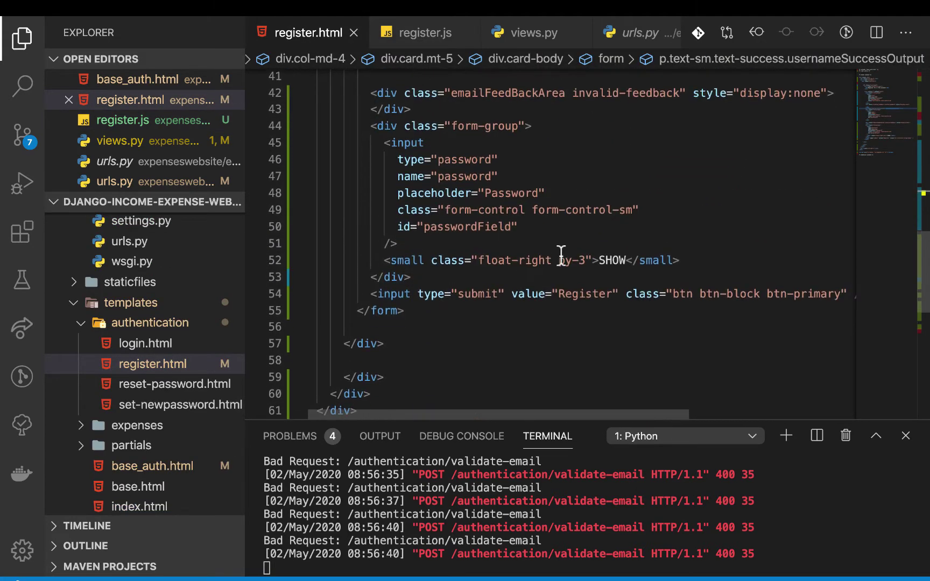
left_click(585, 260)
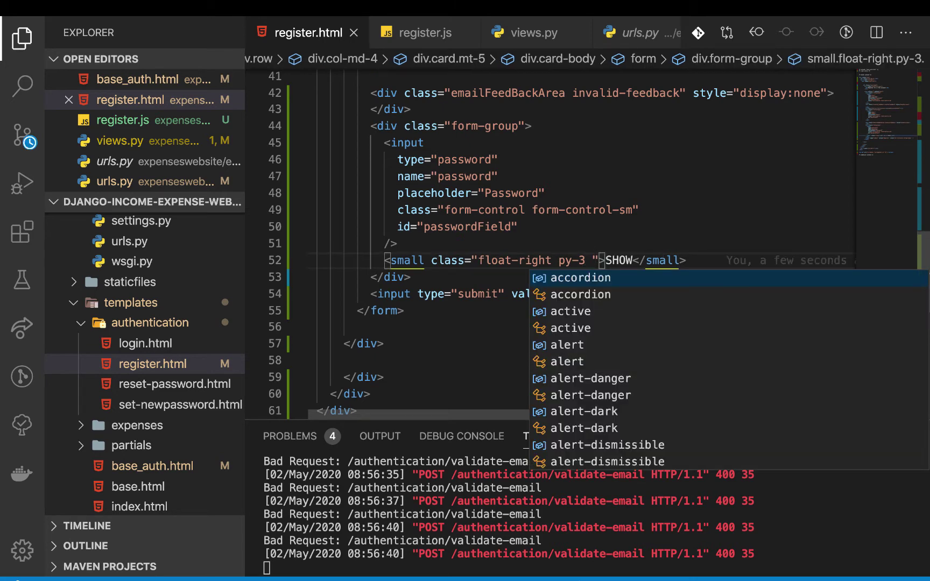
type("show")
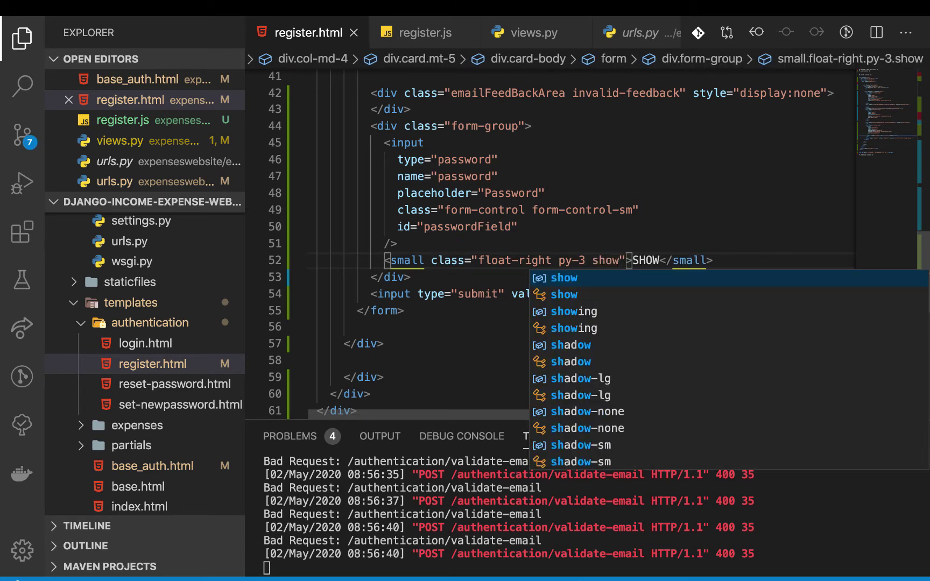
type("PWD")
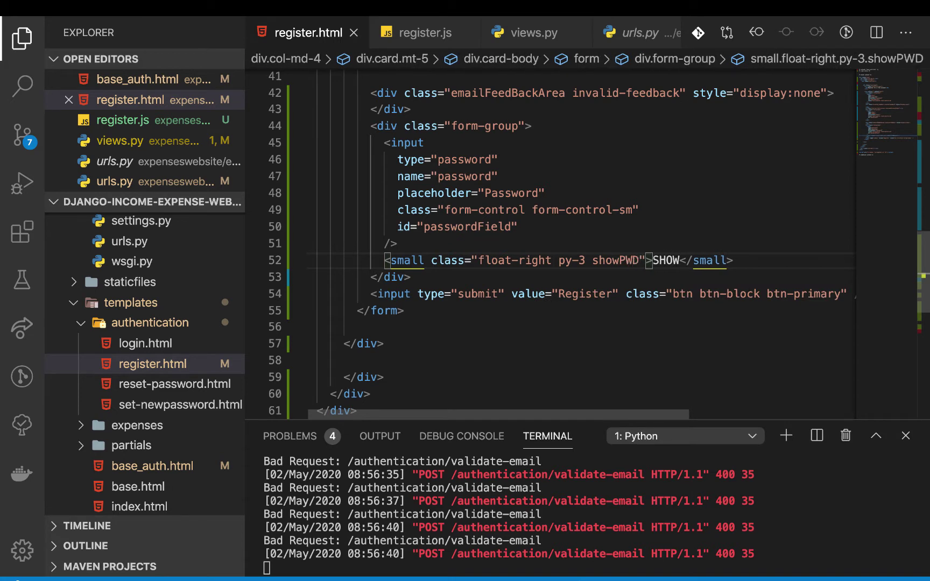
key("BackSpace")
key("BackSpace")
type("asswo")
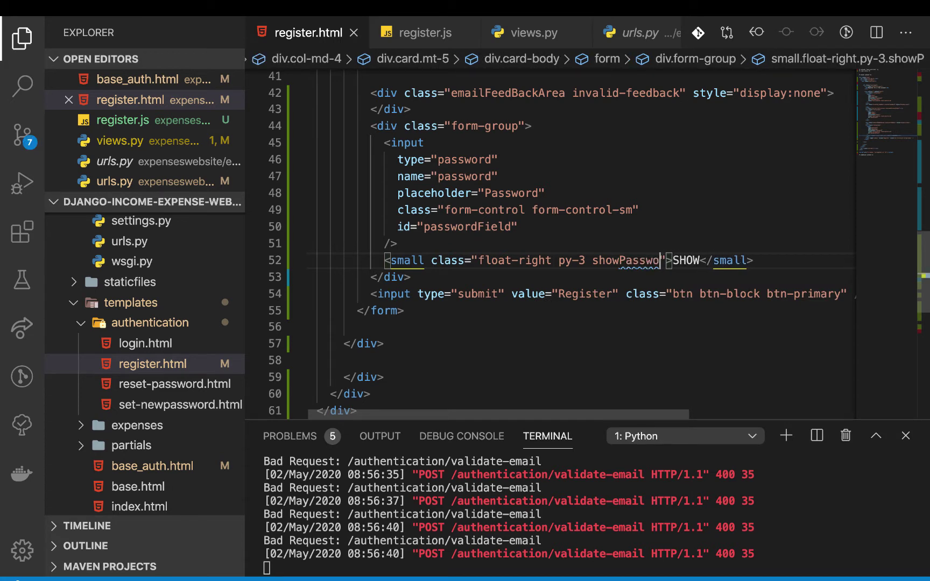
type("rsT")
key("BackSpace")
key("BackSpace")
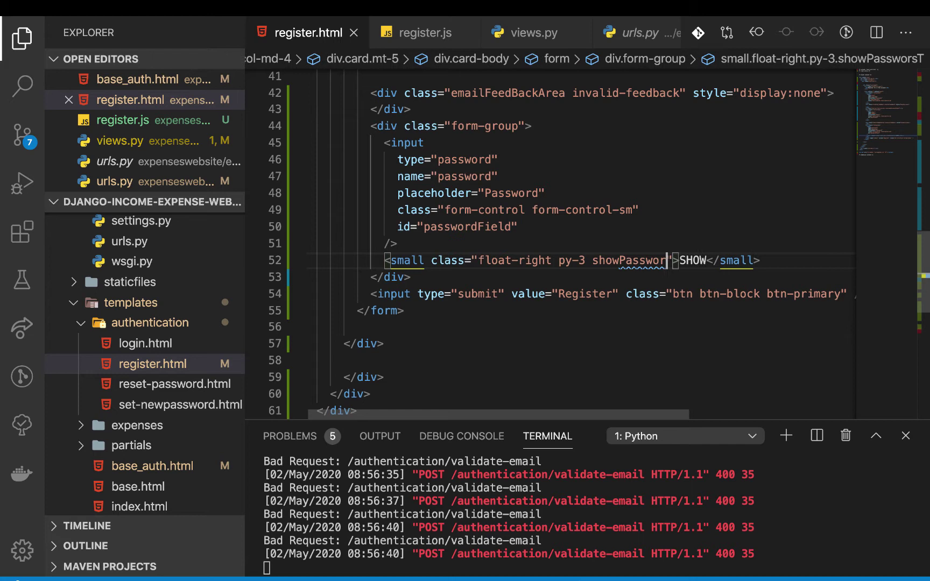
type("dTo")
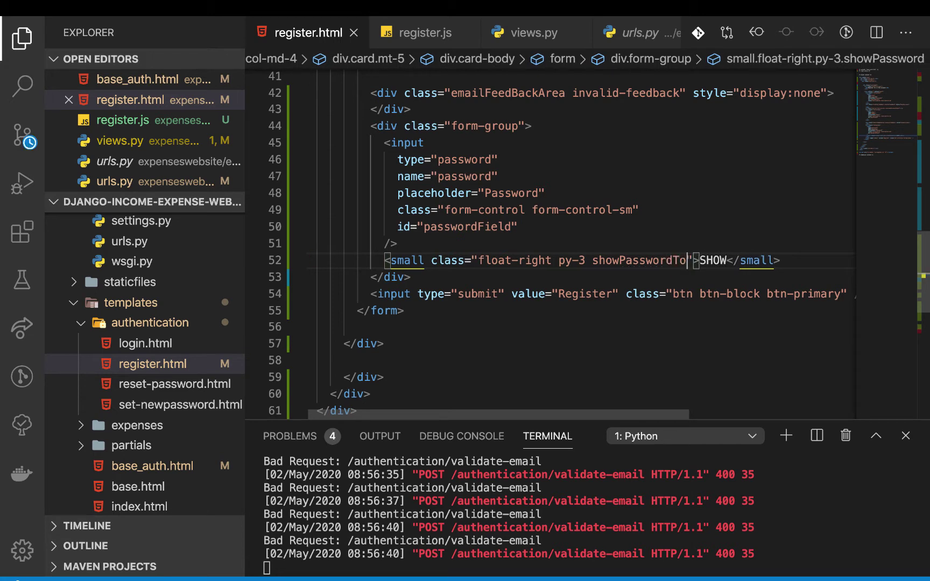
type("ggle")
double_click(632, 260)
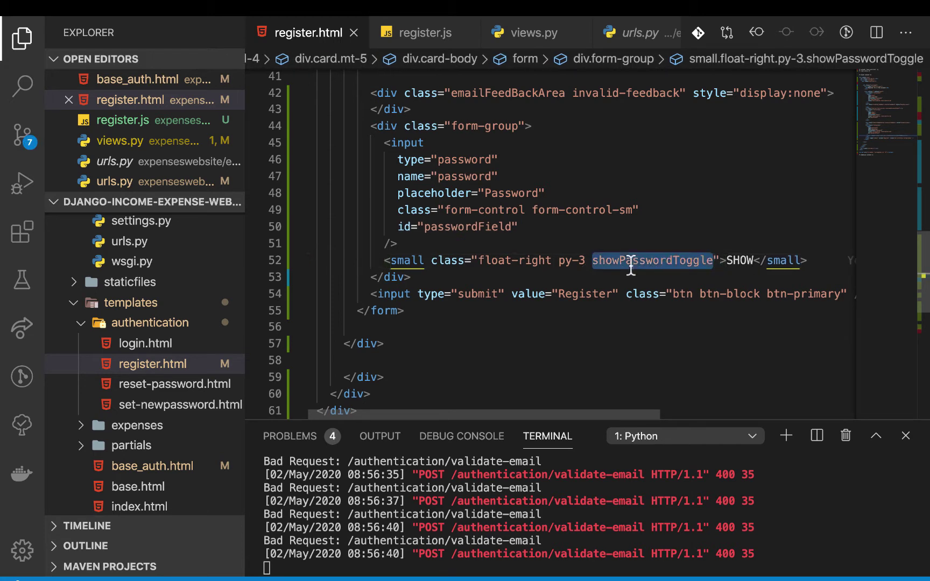
scroll(631, 265, "down", 2)
scroll(629, 263, "down", 2)
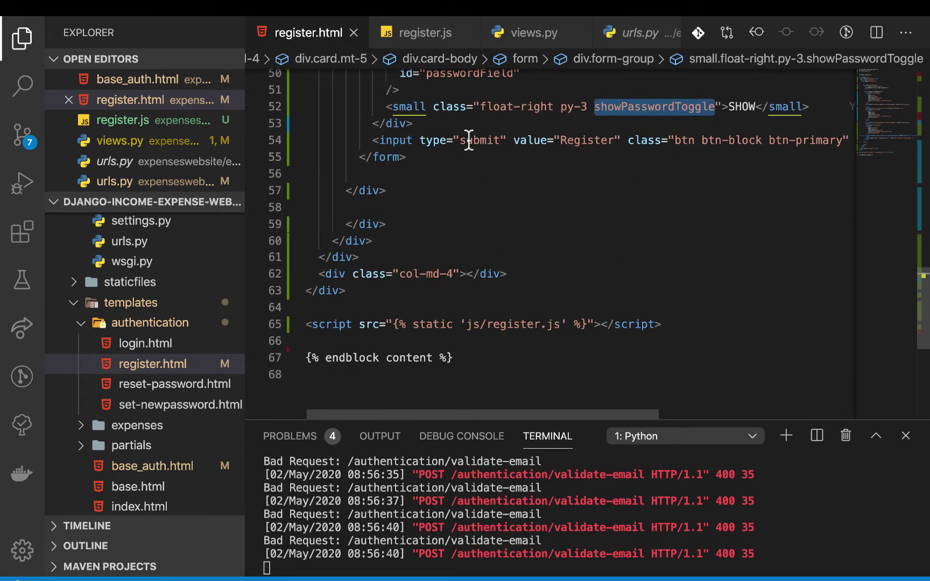
Step: Declare const showPasswordToggle = document.querySelector(".showPasswordToggle") on line 6 and save
left_click(421, 33)
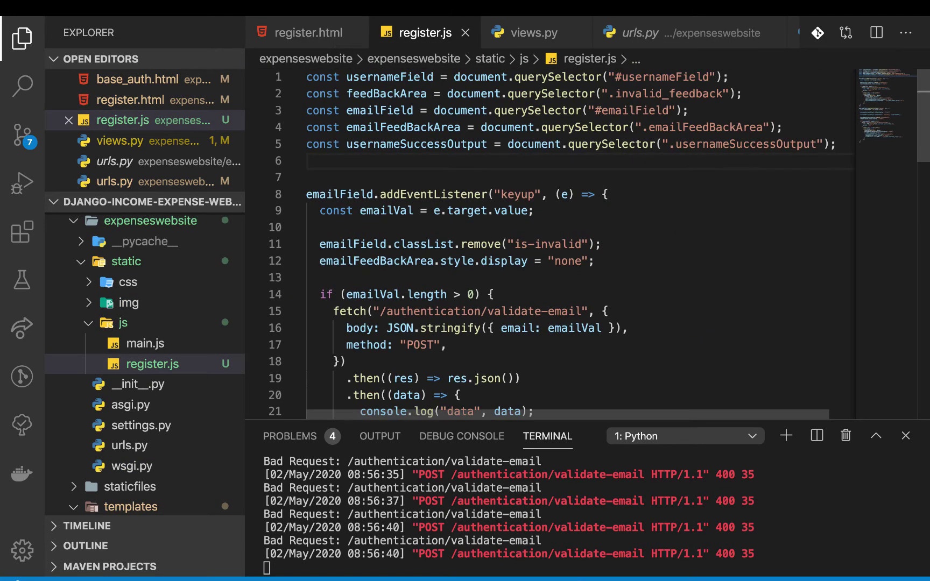
type("onst showPasswordToggle")
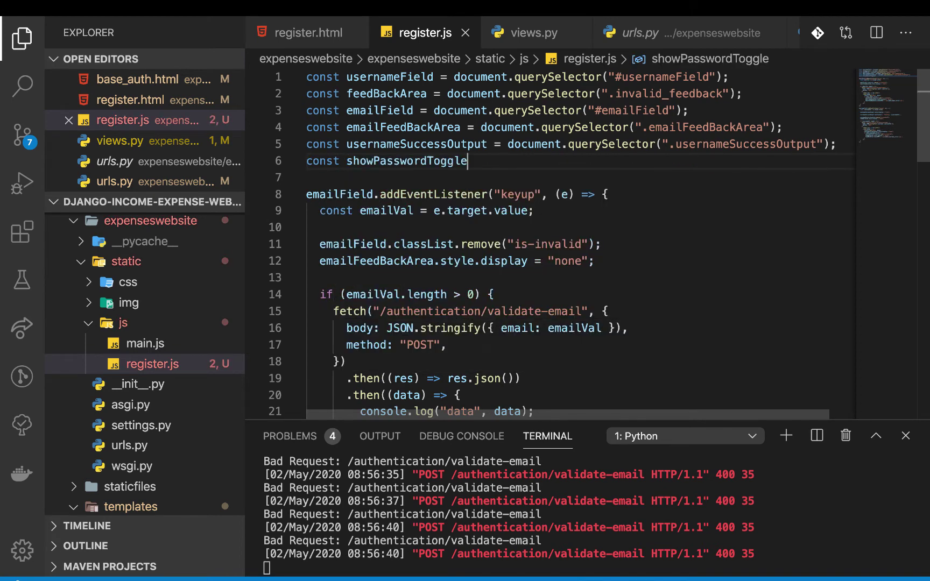
type("=do")
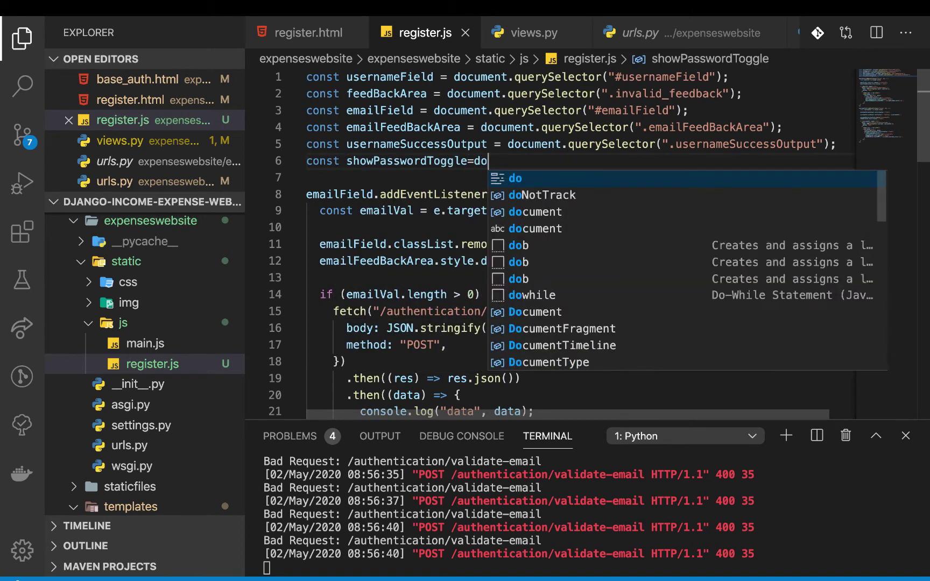
type("cy")
key("BackSpace")
type("u")
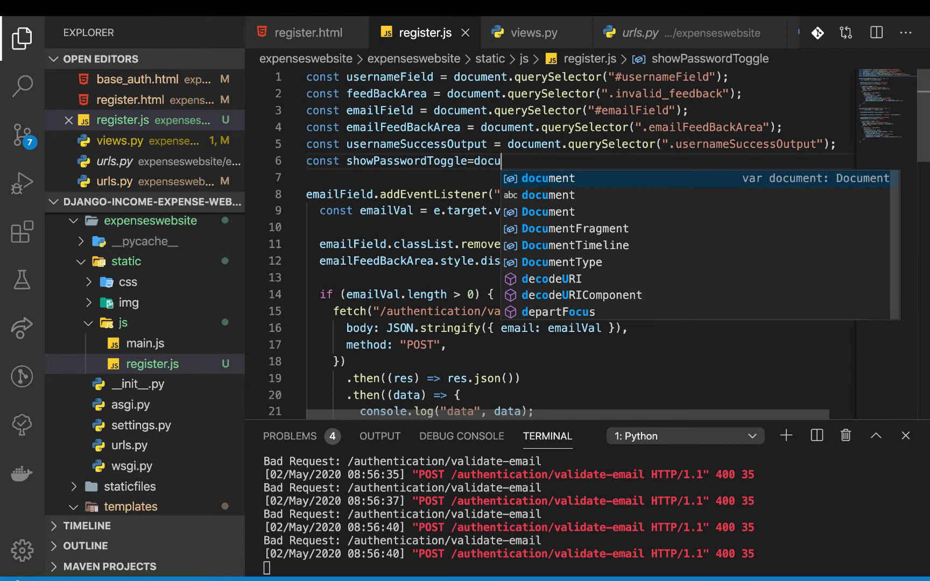
key("Return")
type(".q")
key("Return")
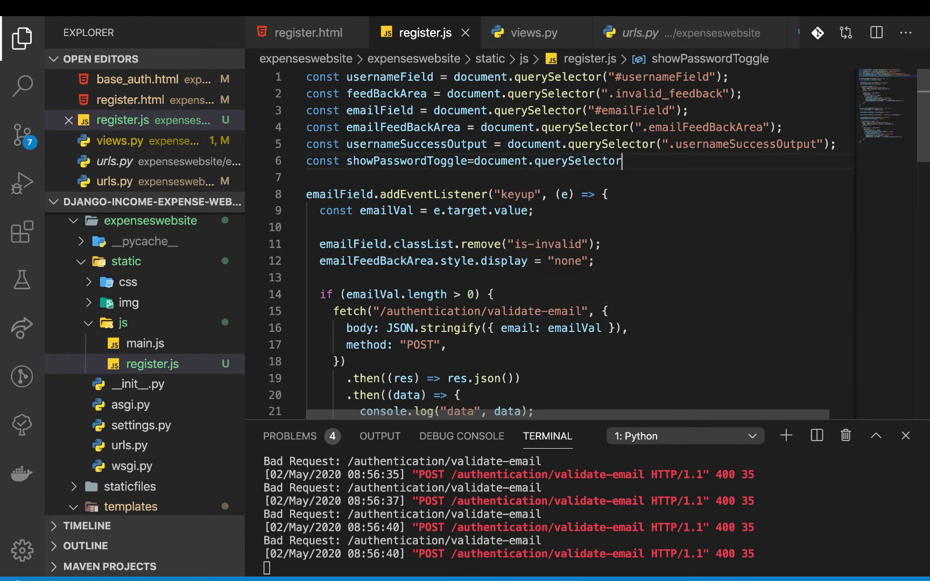
type("('")
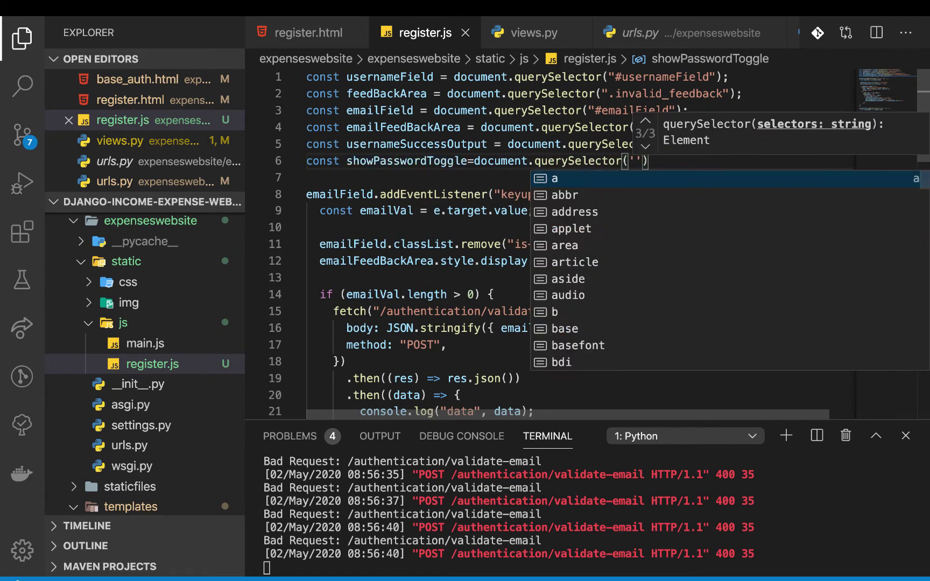
type(".showPasswordToggle")
key("Right")
key("Right")
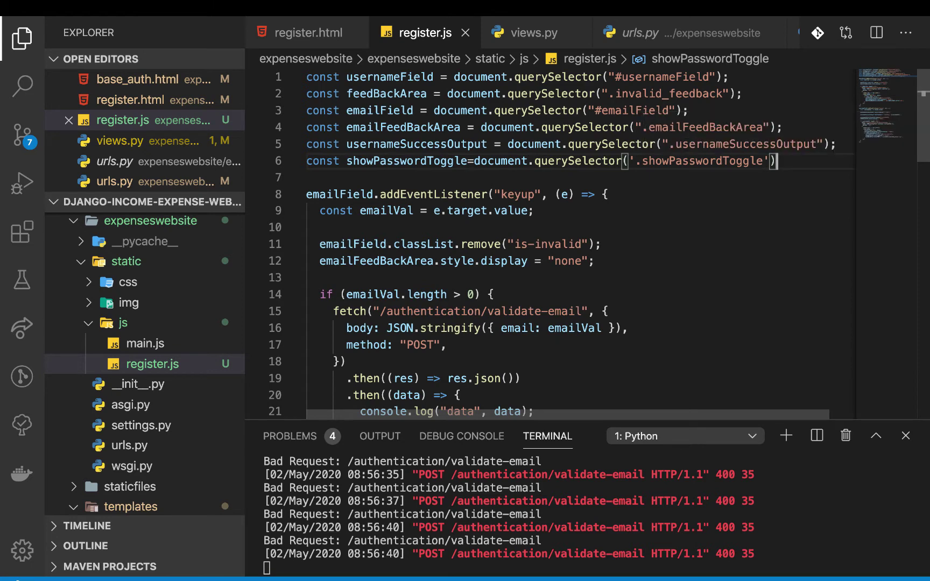
key("Return")
key("BackSpace")
key("ctrl+s")
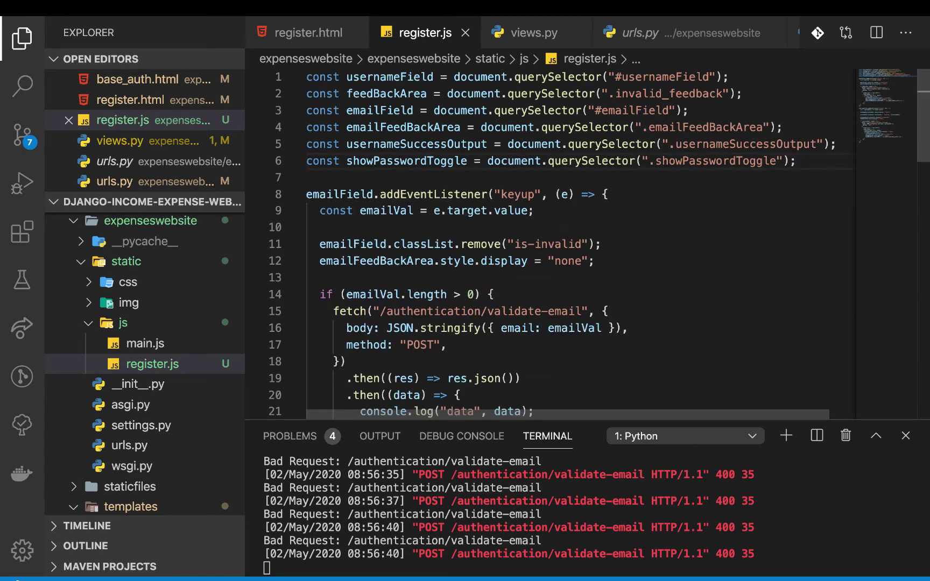
key("Return")
key("Return")
key("Return")
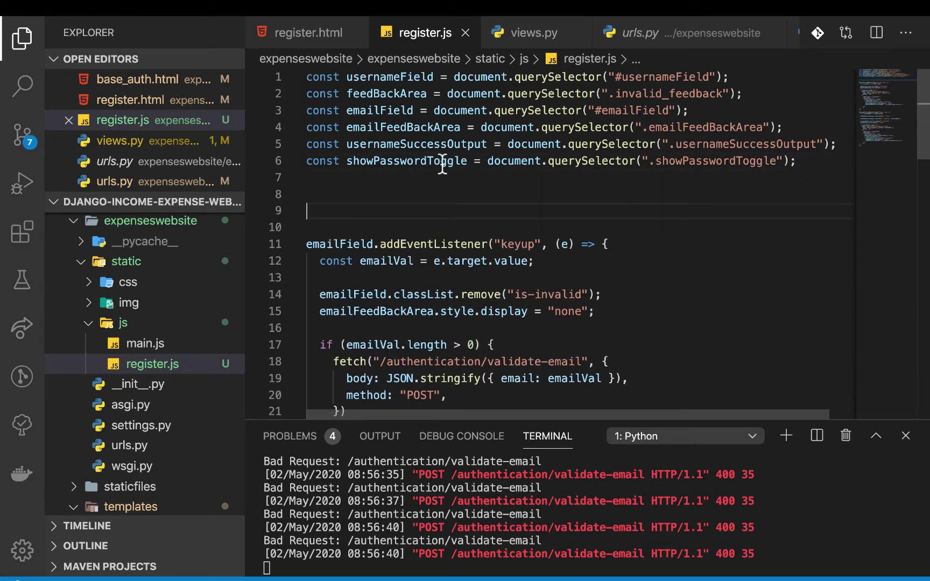
Step: Add showPasswordToggle.addEventListener('click', handleToggleInput) below the constants and save to reformat
double_click(442, 160)
key("ctrl+c")
left_click(806, 161)
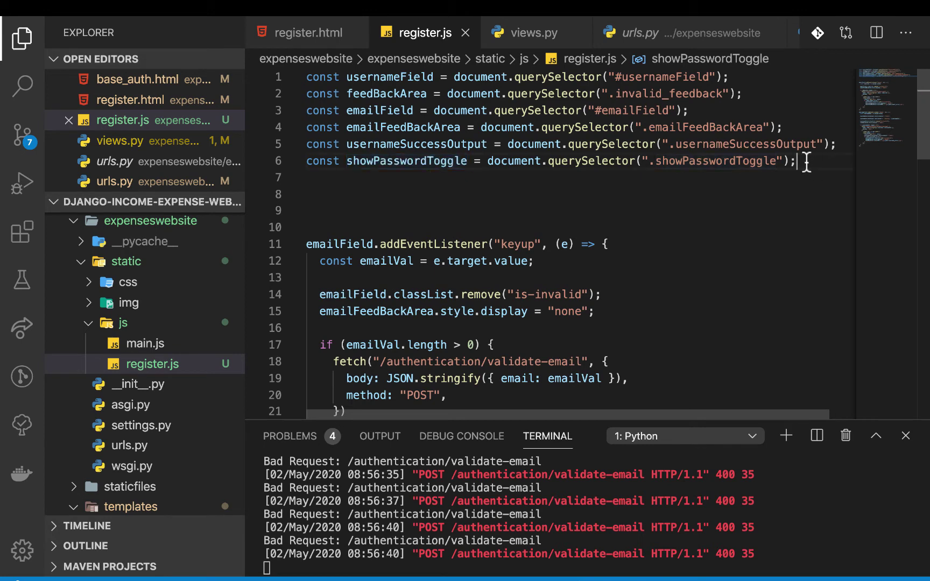
key("Return")
key("Return")
key("Return")
key("Return")
key("ctrl+v")
type(".")
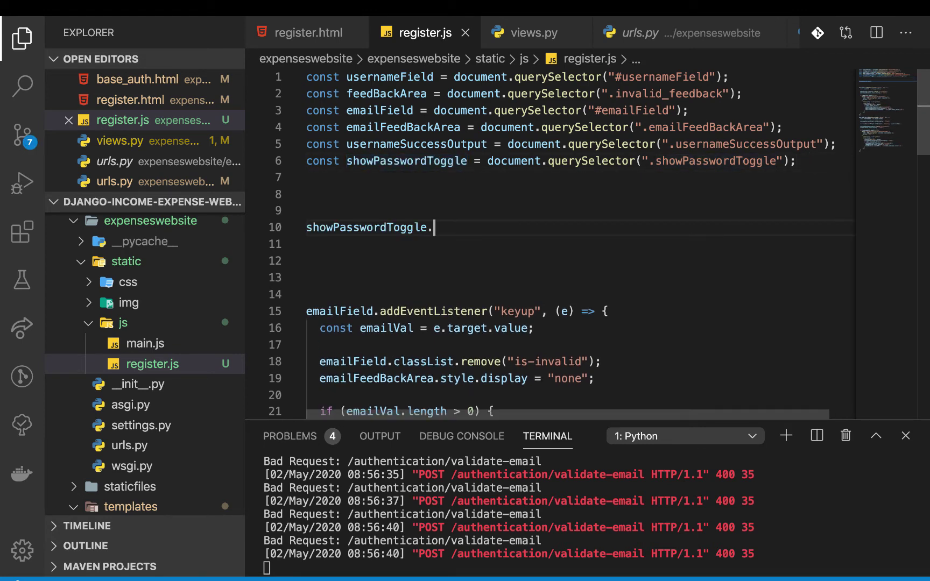
type("add")
key("ctrl+space")
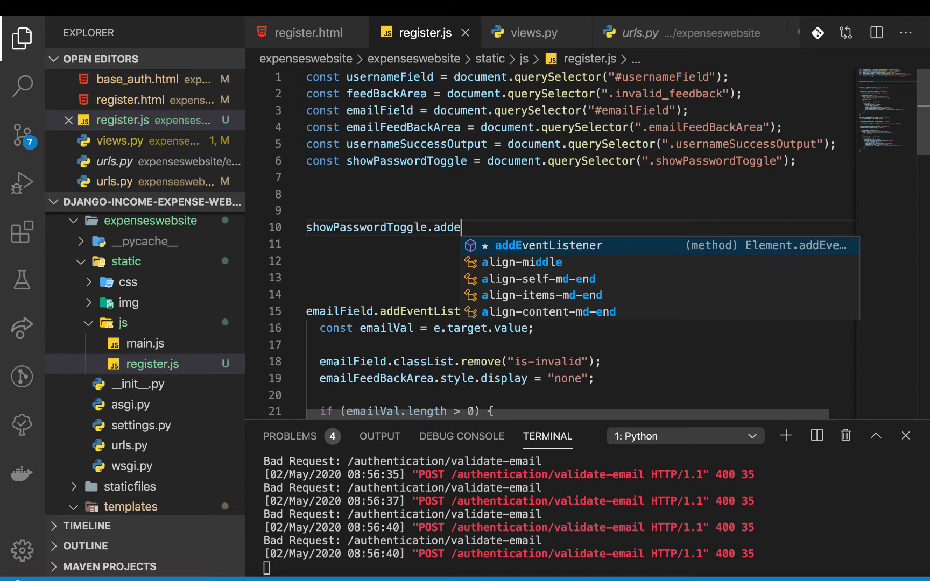
key("Return")
type("('")
key("ctrl+space")
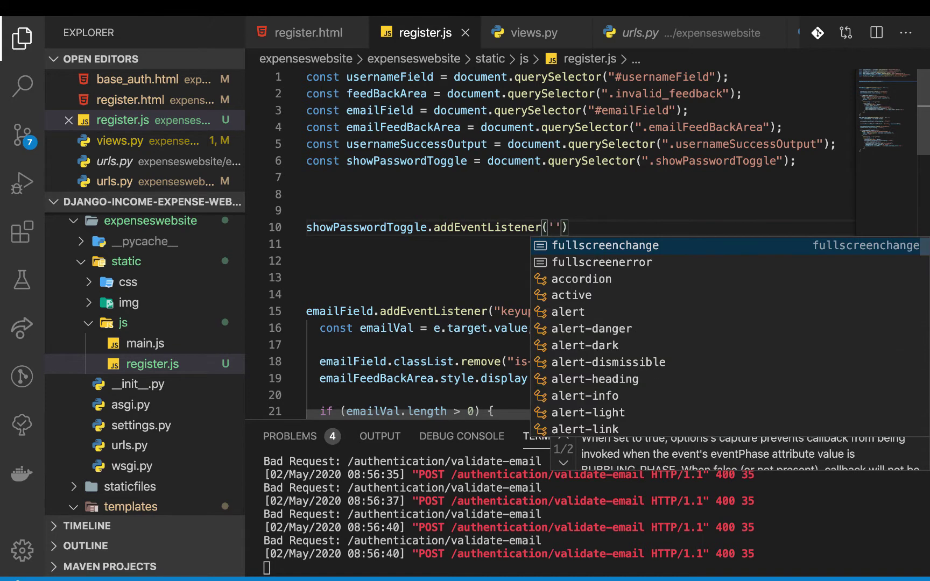
type("click")
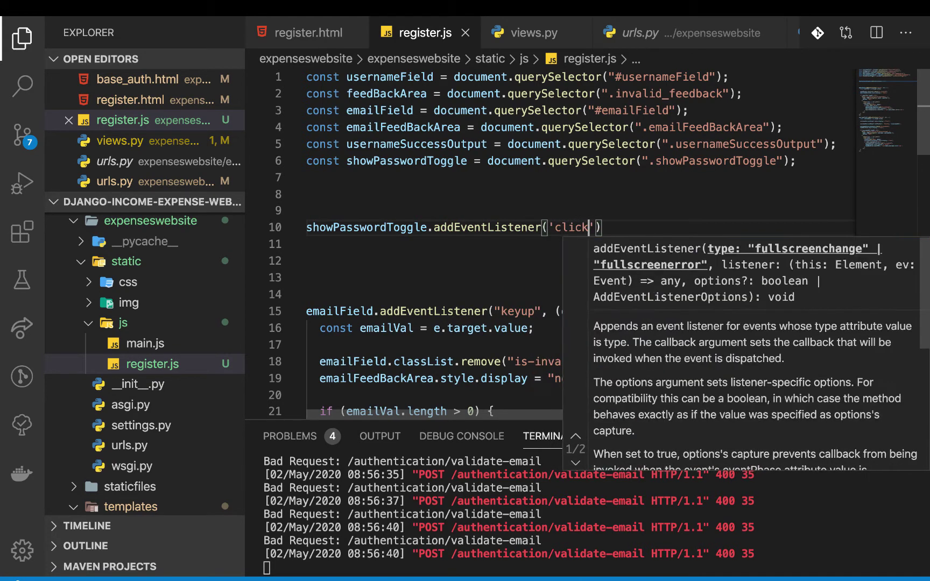
type("',")
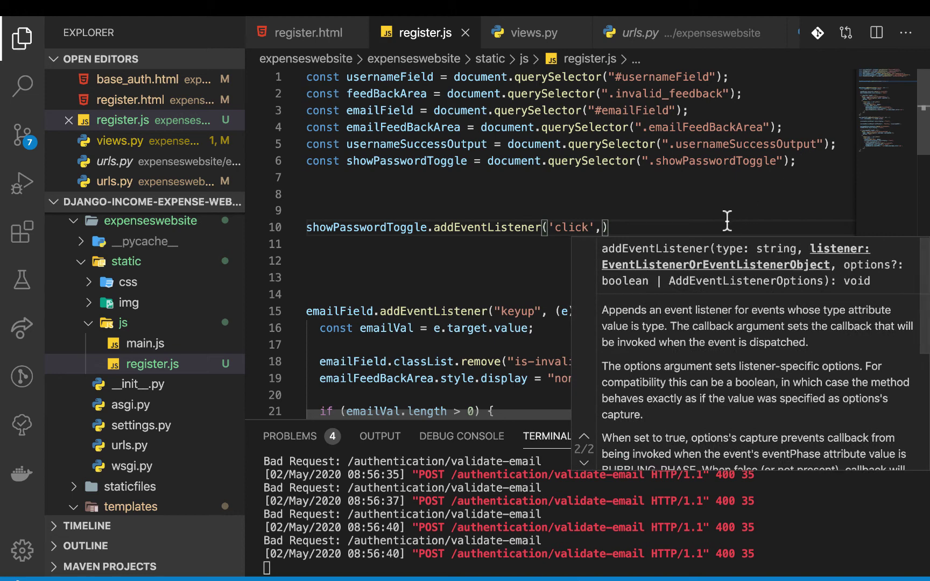
left_click(660, 195)
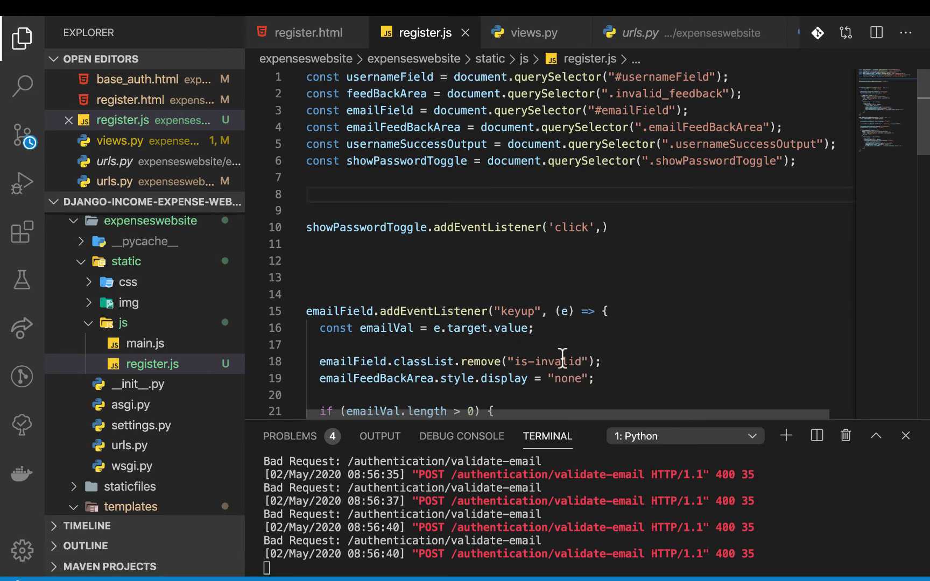
left_click(601, 227)
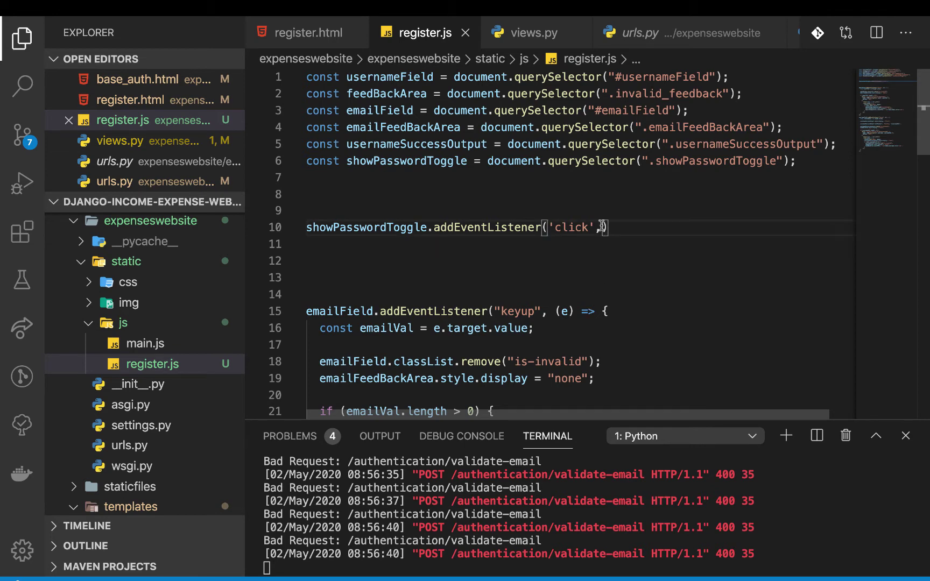
type("handle")
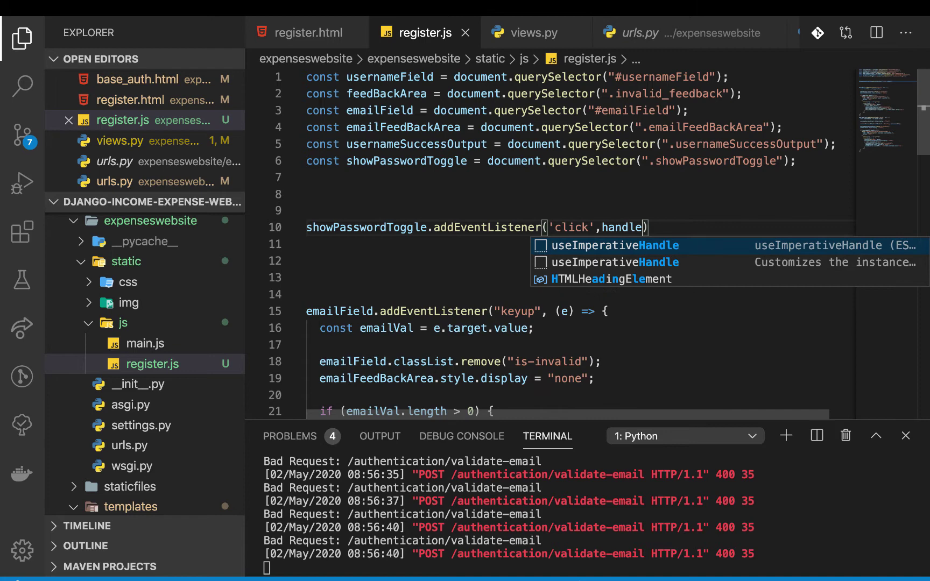
type("To")
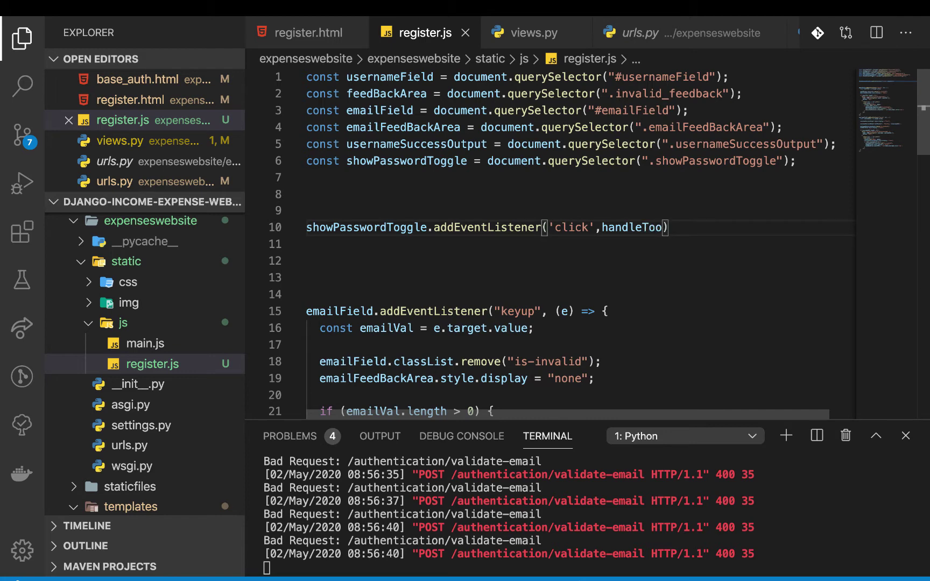
type("ggleInp")
type("ut")
key("ctrl+s")
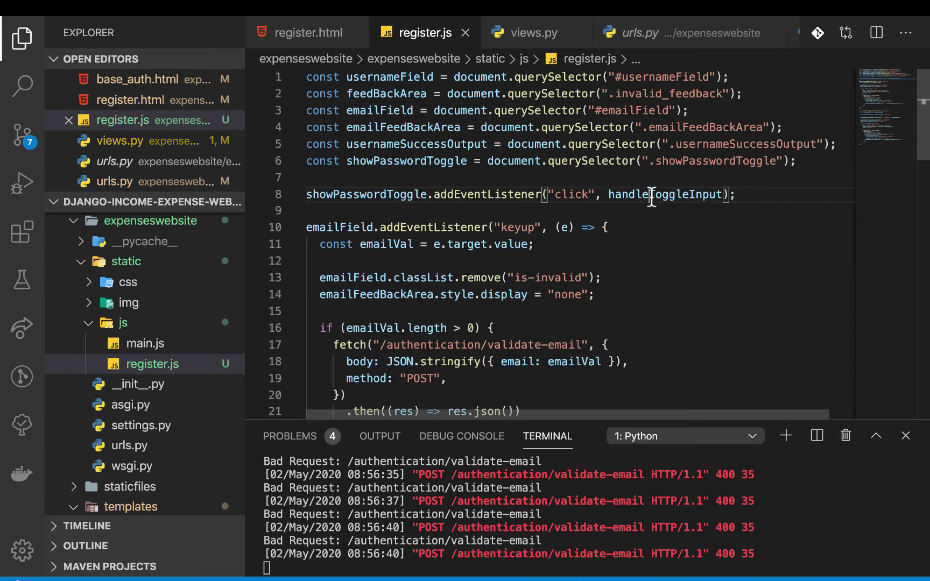
double_click(651, 195)
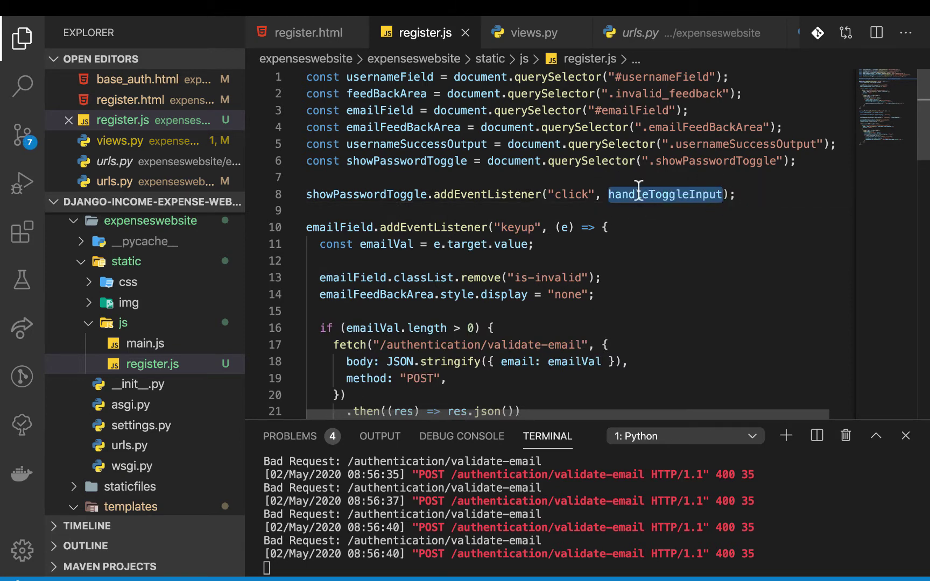
left_click(799, 160)
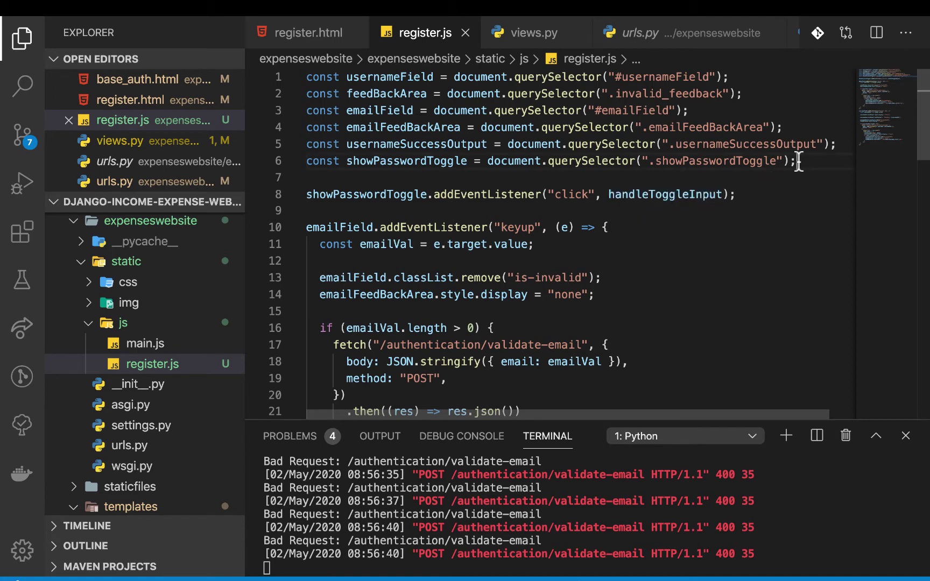
Step: Declare an empty handleToggleInput = (e) => {} and paste in the passwordField id from register.html
key("Return")
key("Return")
type("st ")
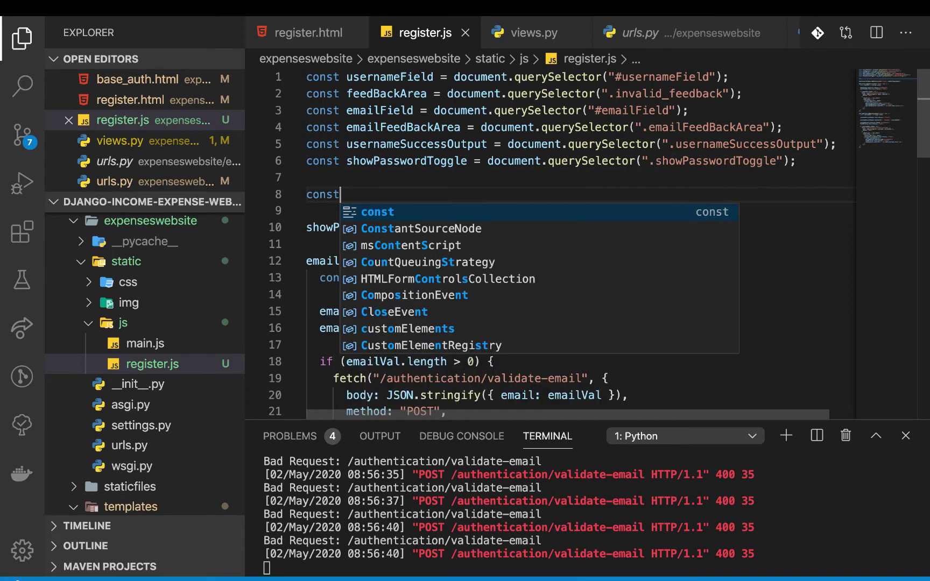
type("handleToggleInput=")
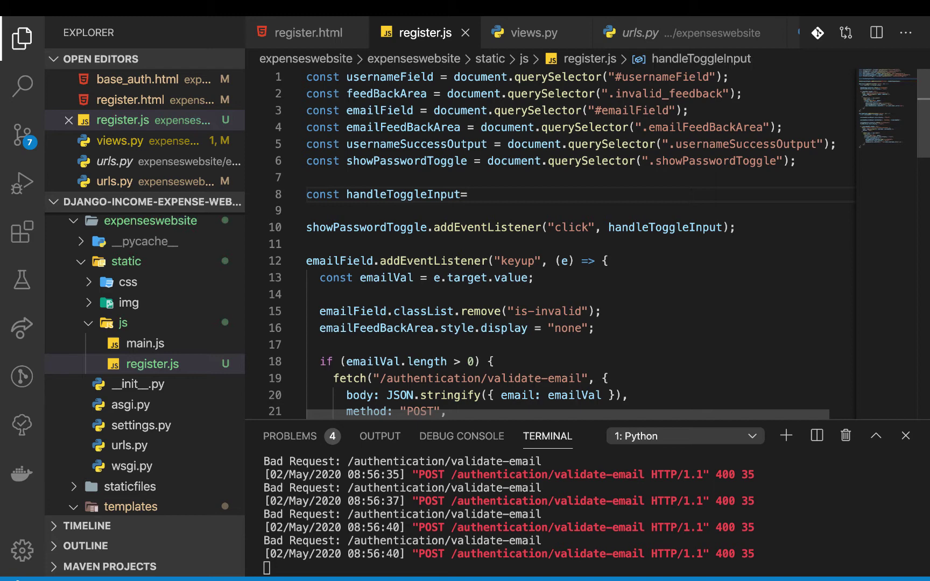
type("(e")
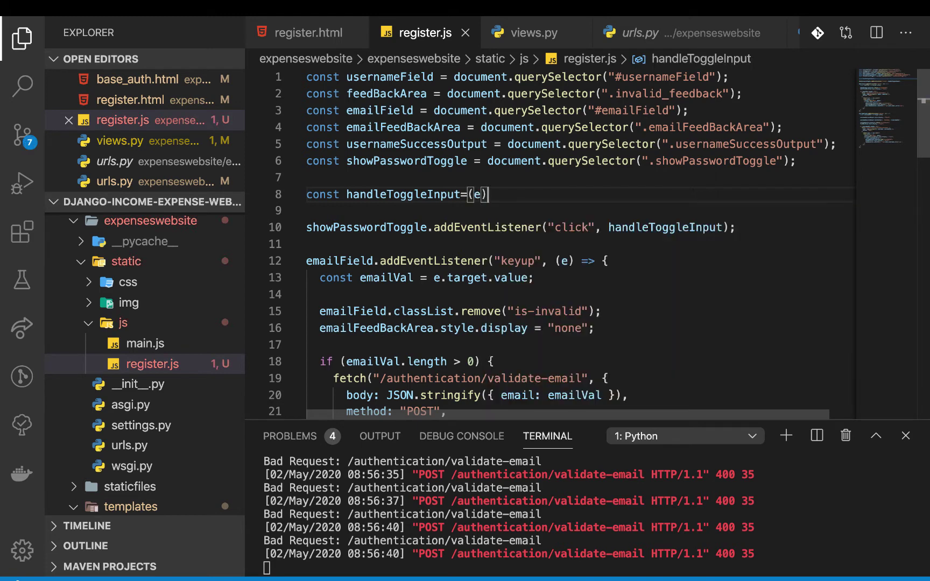
type(")=>{")
key("Return")
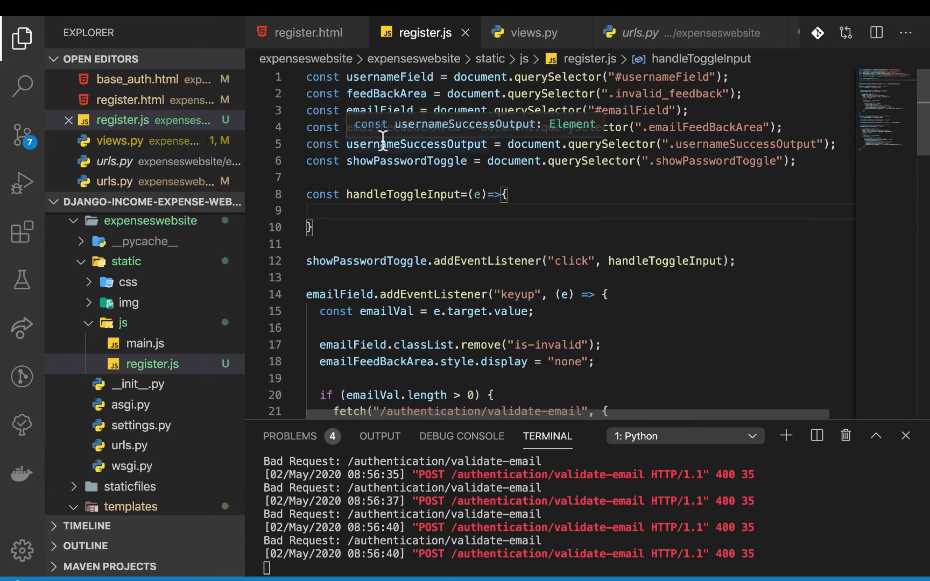
left_click(328, 33)
scroll(438, 138, "up", 1)
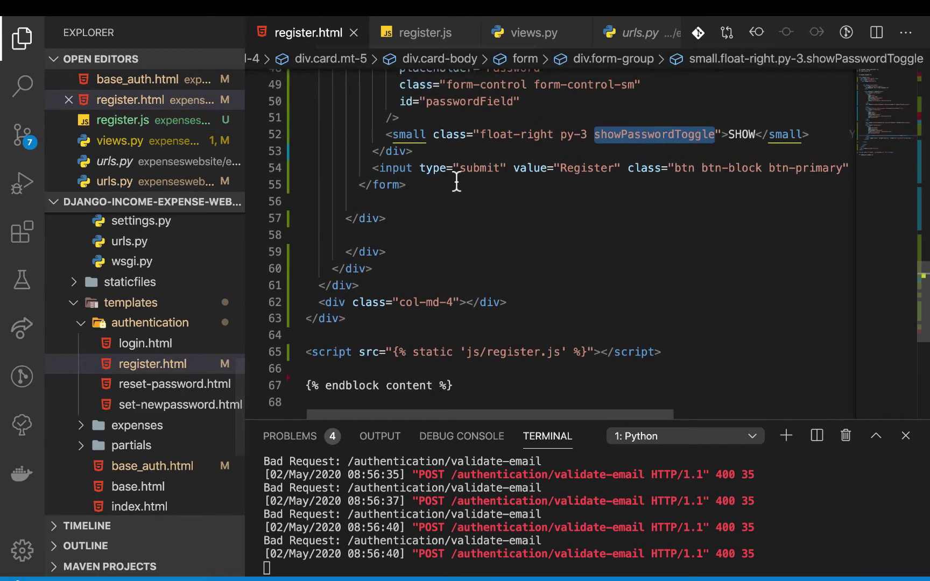
scroll(451, 182, "up", 4)
double_click(478, 252)
key("ctrl+c")
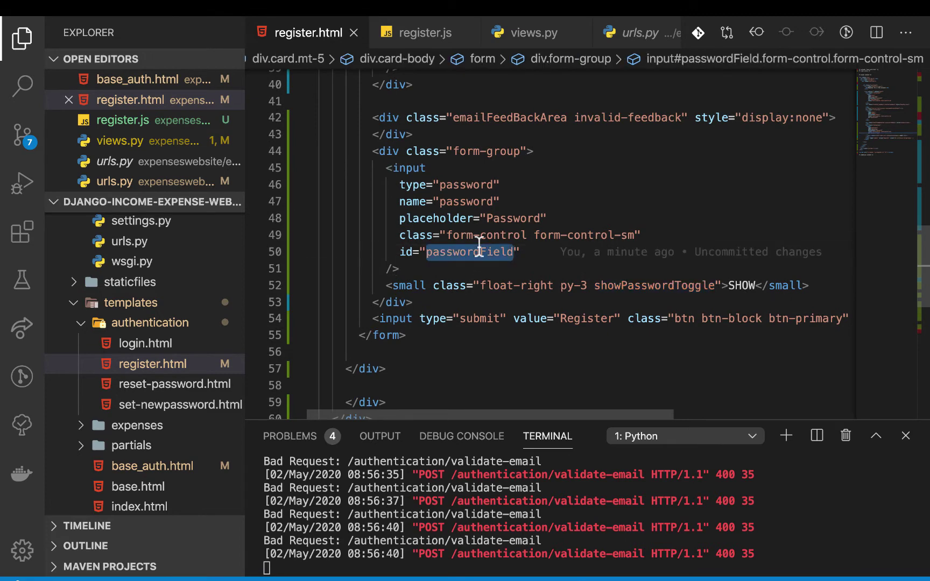
left_click(418, 34)
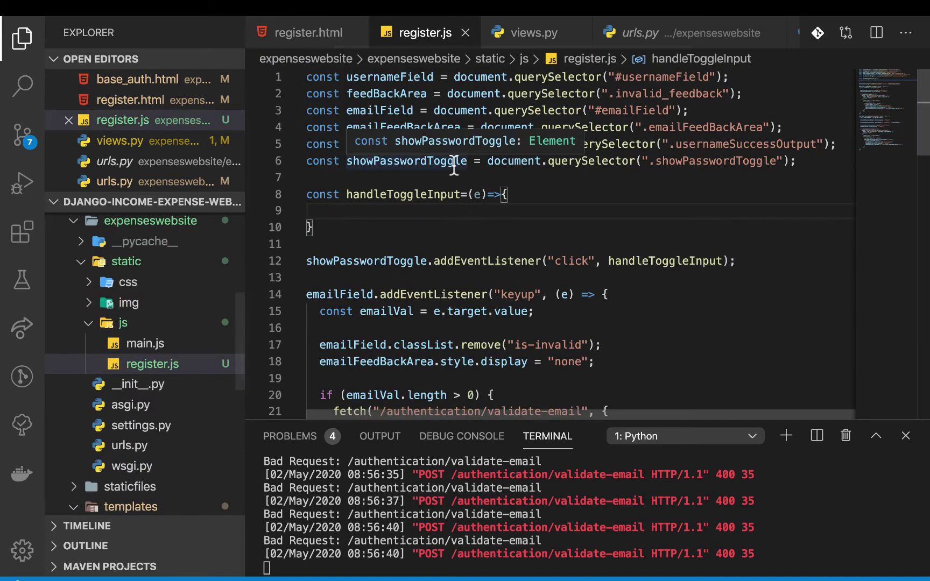
left_click(785, 127)
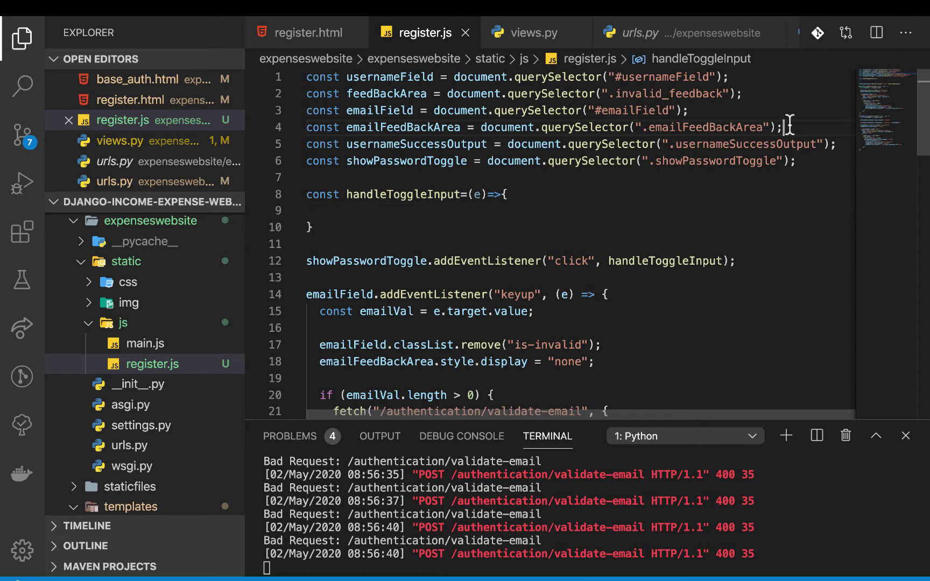
left_click(767, 114)
key("ctrl+v")
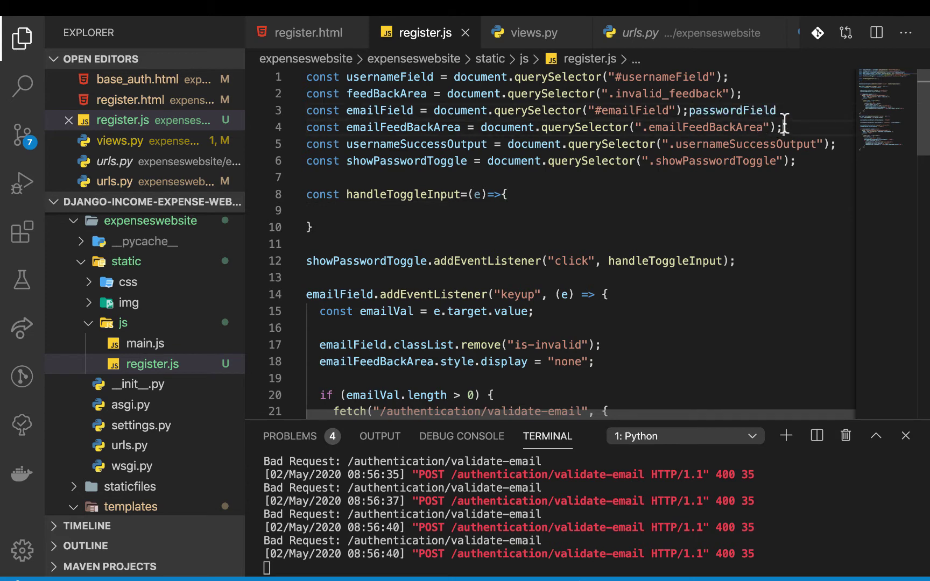
Step: Duplicate the emailFeedBackArea line as a passwordField constant, save, and open handleToggleInput's body
key("shift+alt+Down")
double_click(747, 110)
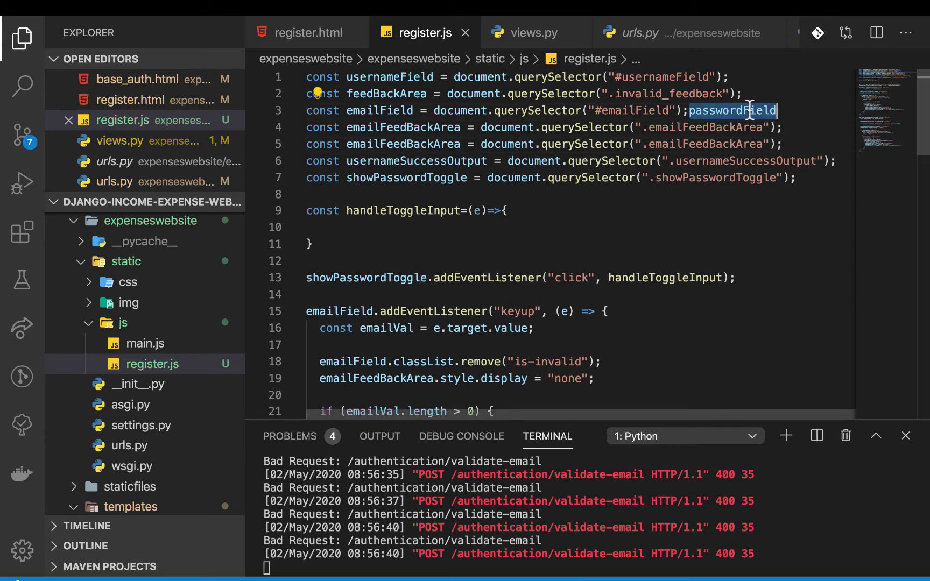
key("BackSpace")
double_click(412, 145)
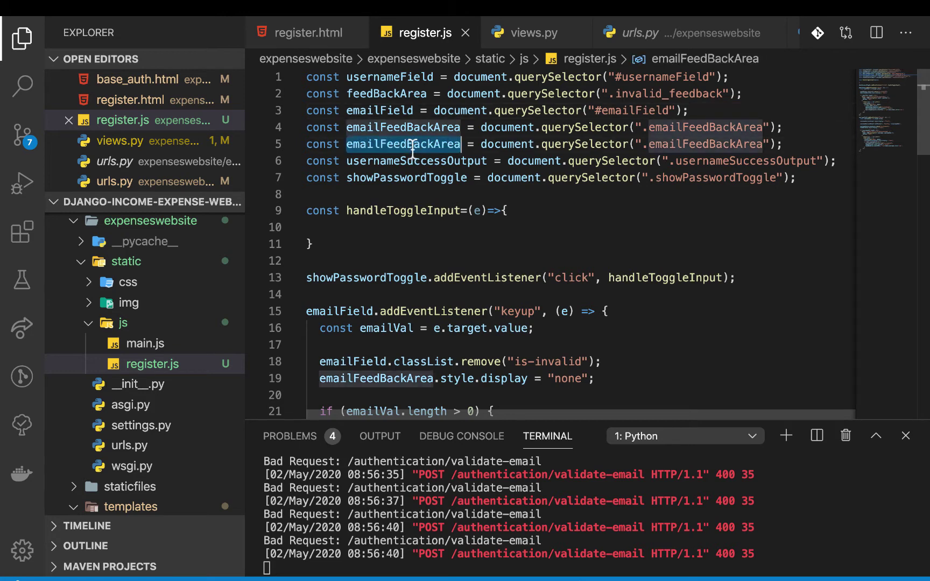
key("ctrl+d")
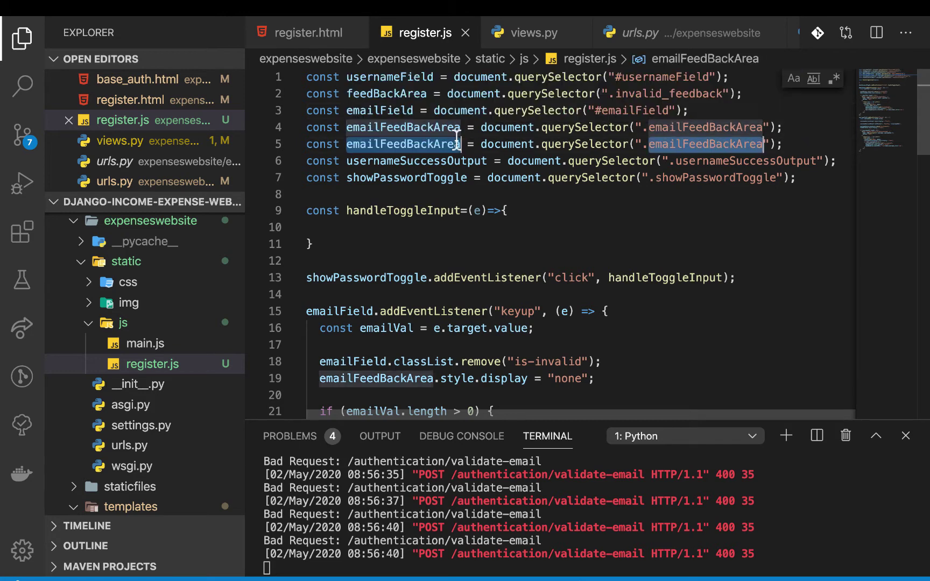
type("passwordField")
key("ctrl+s")
key("Escape")
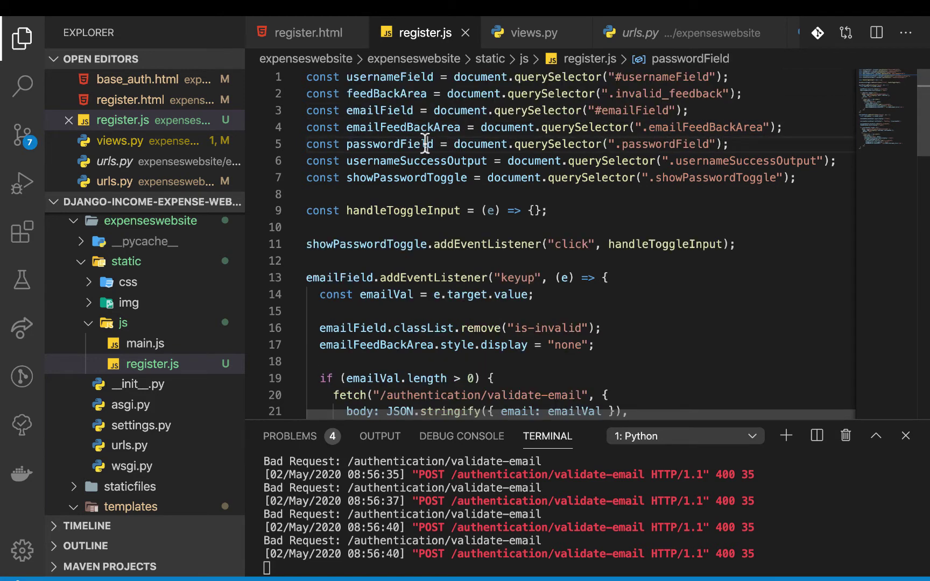
double_click(427, 144)
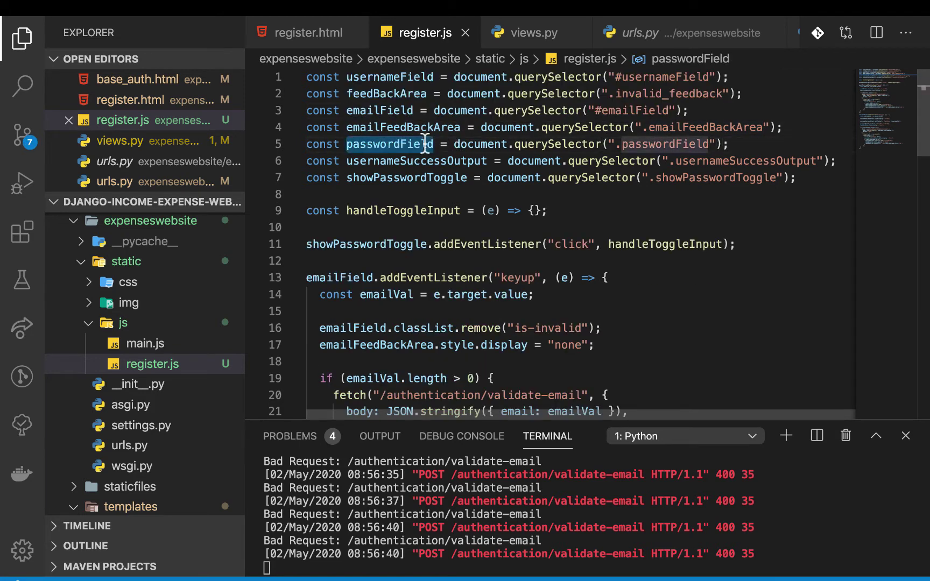
left_click(534, 210)
key("Return")
key("Return")
key("Return")
key("Return")
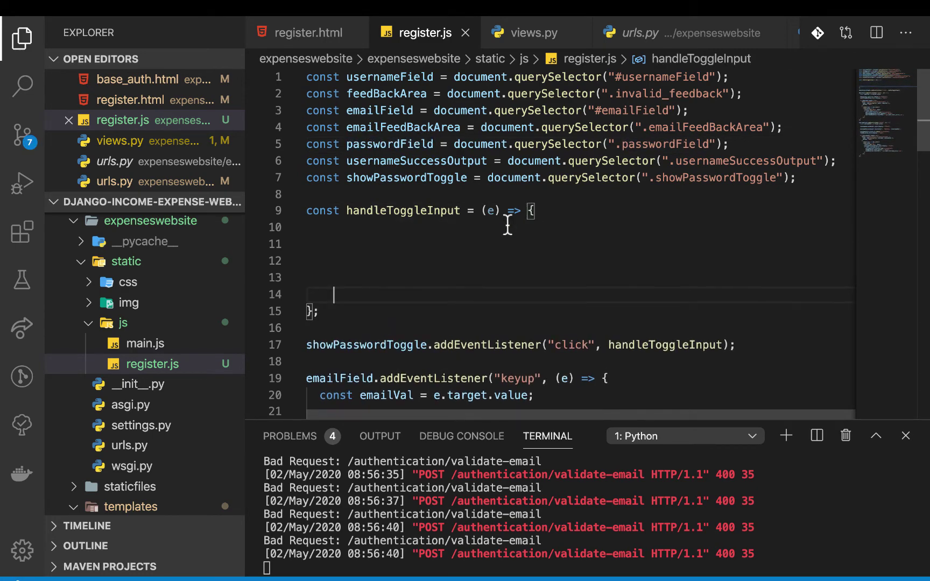
Step: Review the /authentication/register page in Chrome, with the password still masked
left_click(453, 245)
key("super+Tab")
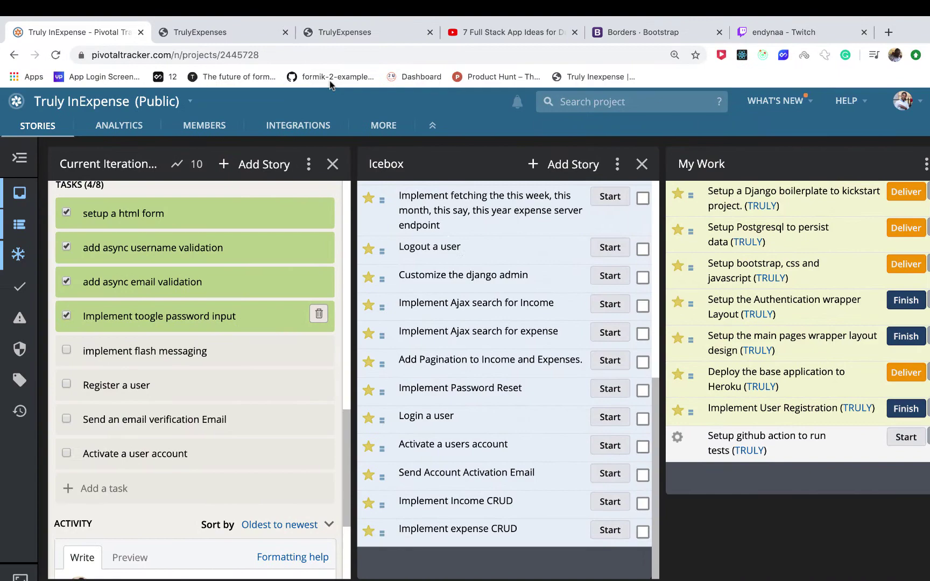
left_click(337, 40)
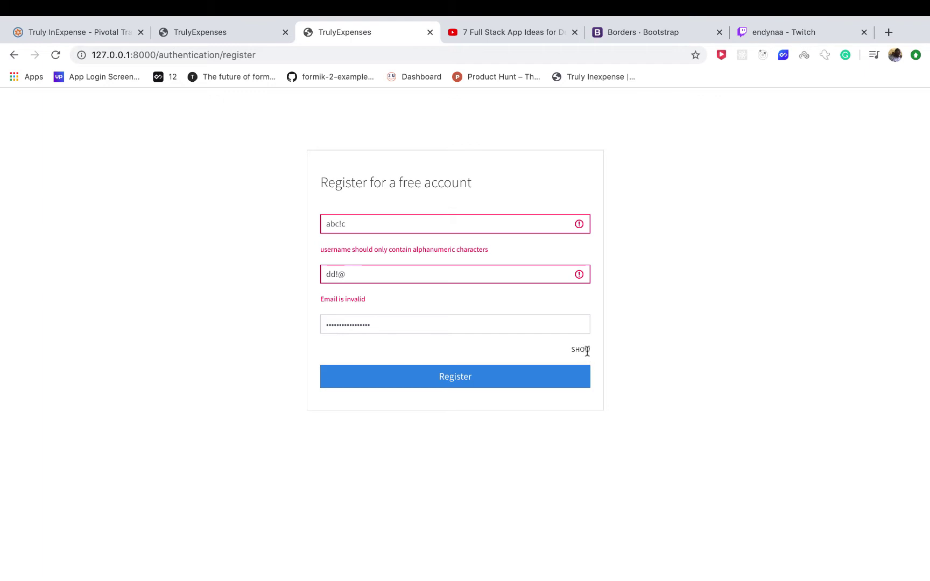
key("ctrl+Right")
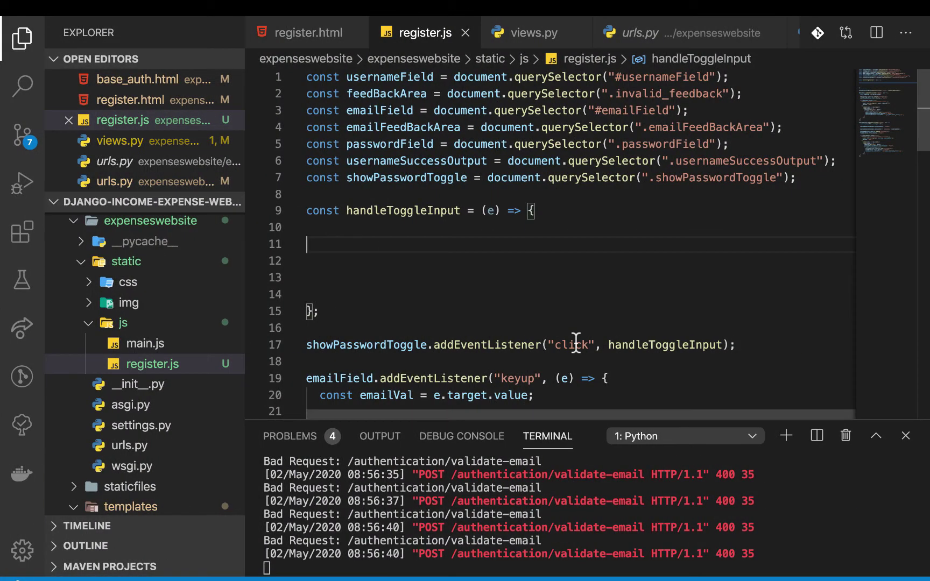
Step: Add an if setting showPasswordToggle.textContent to HIDE when it reads SHOW, and save
double_click(417, 178)
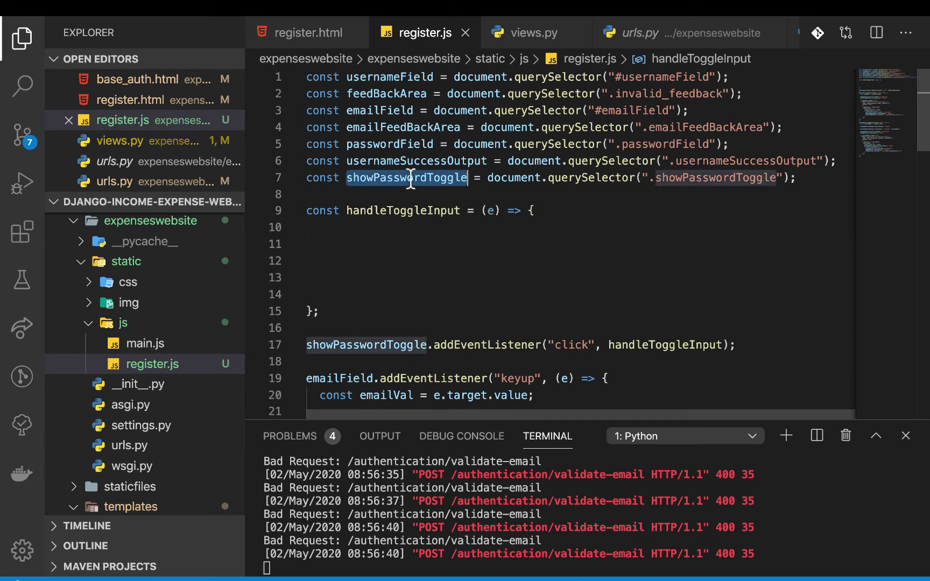
left_click(425, 235)
type("if")
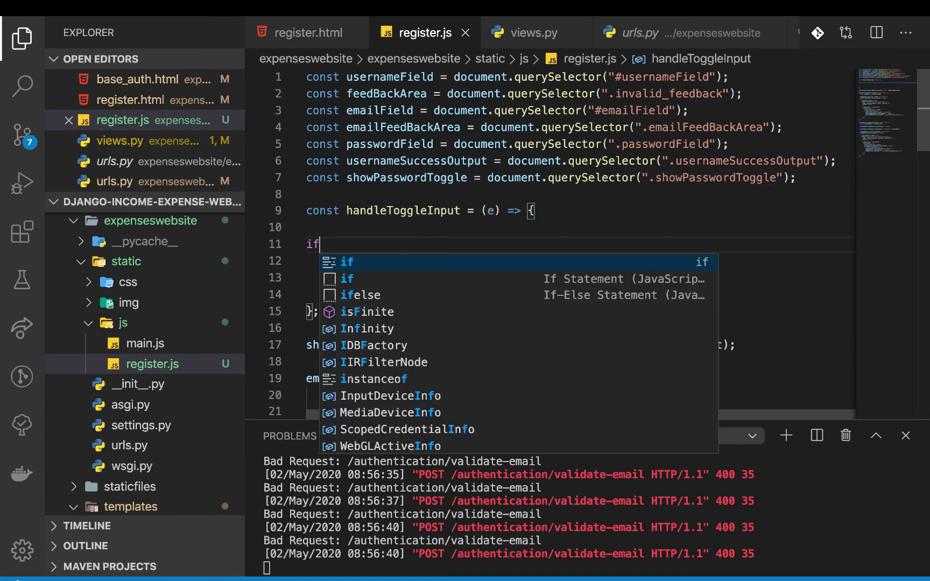
type("(showPasswordToggle.")
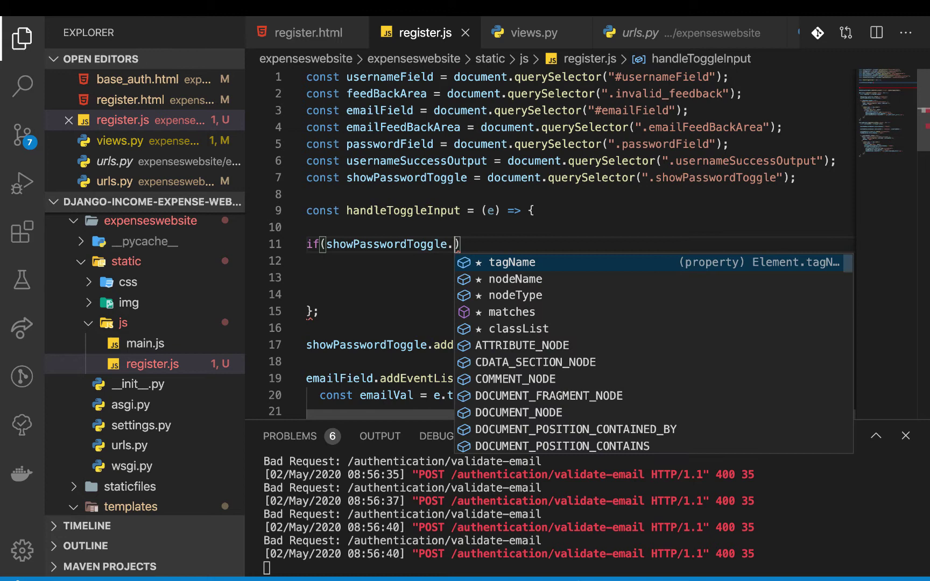
type("c")
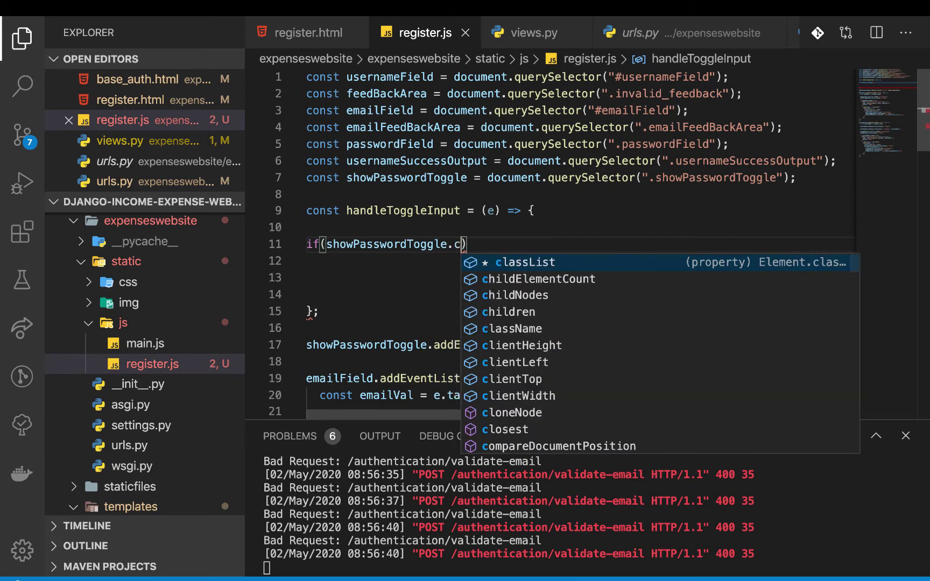
key("BackSpace")
type("te")
key("Return")
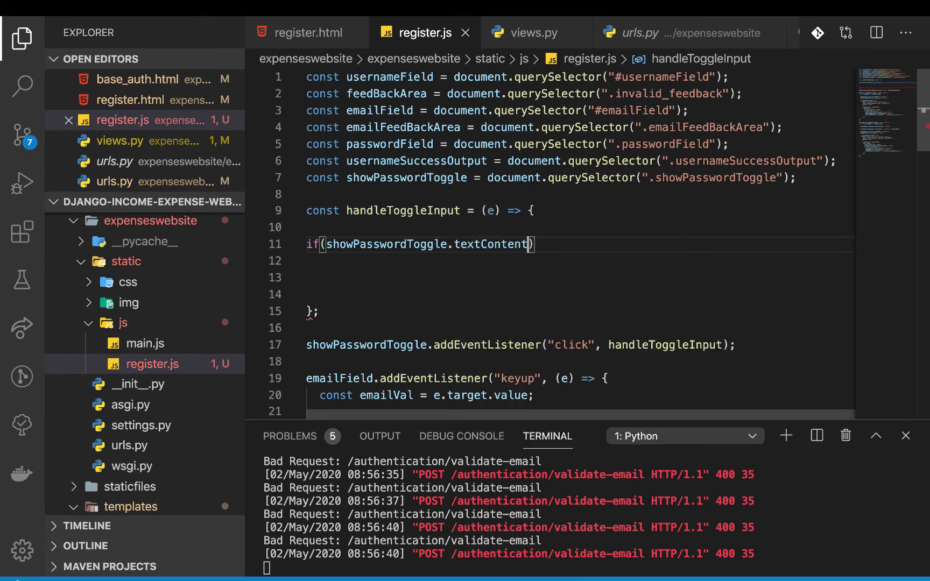
type("==='S")
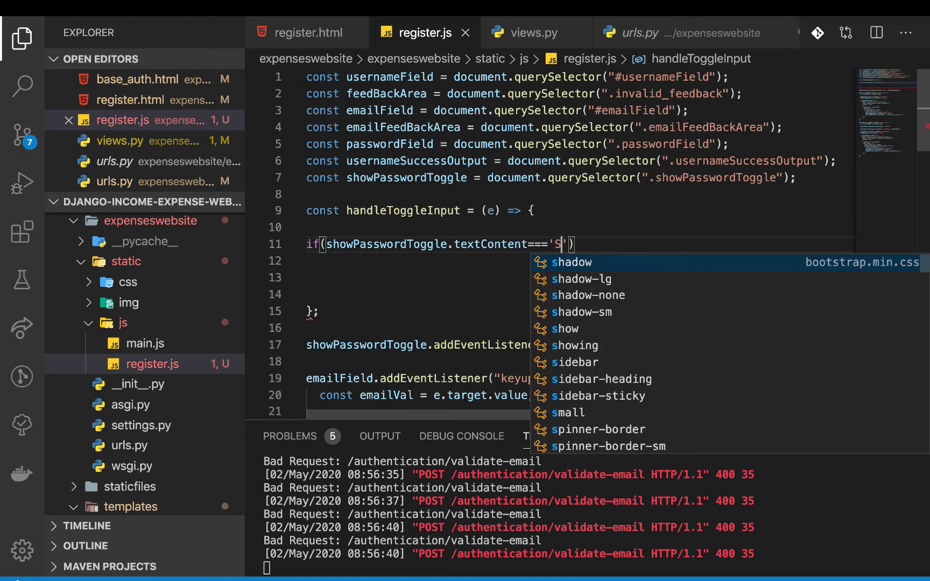
type("HOW")
key("Escape")
type("{")
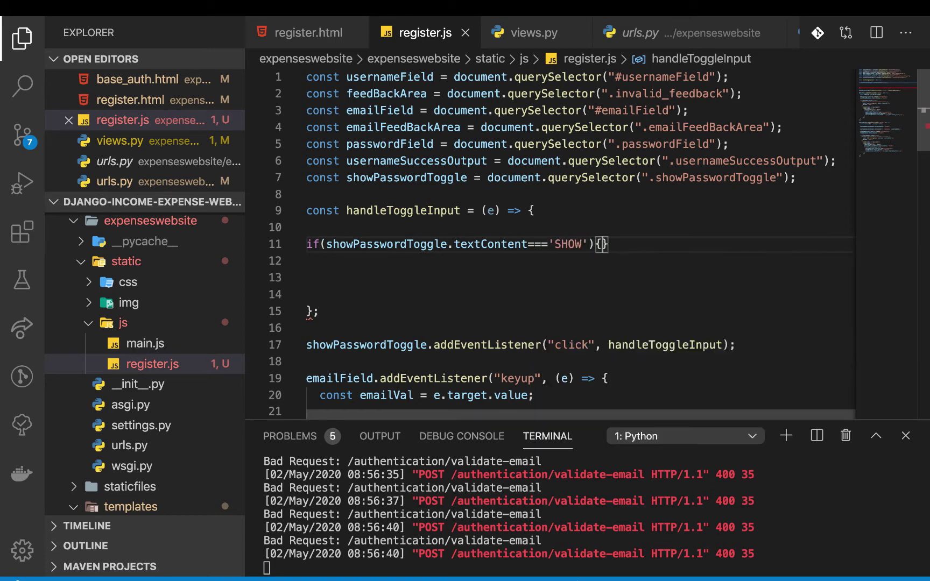
key("Return")
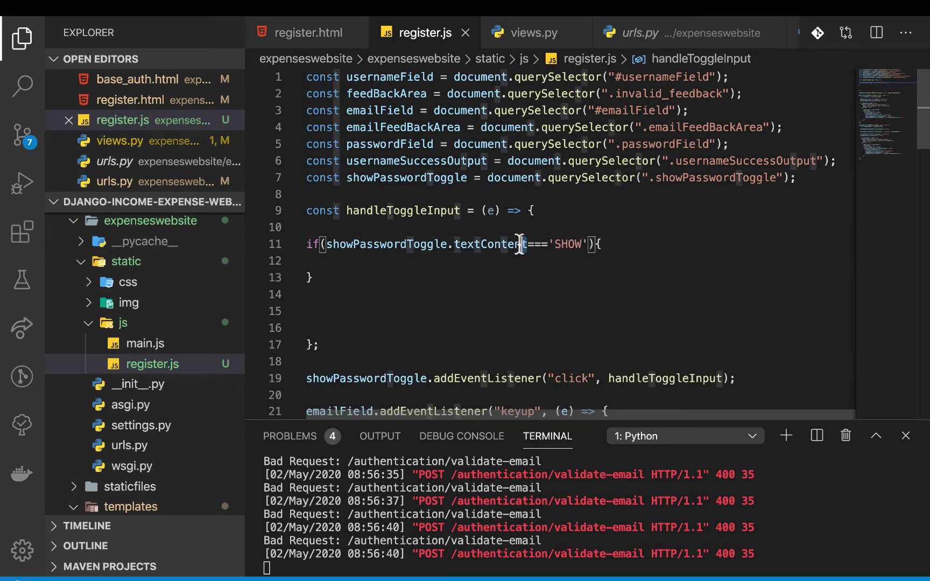
left_click_drag(527, 244, 325, 245)
key("ctrl+c")
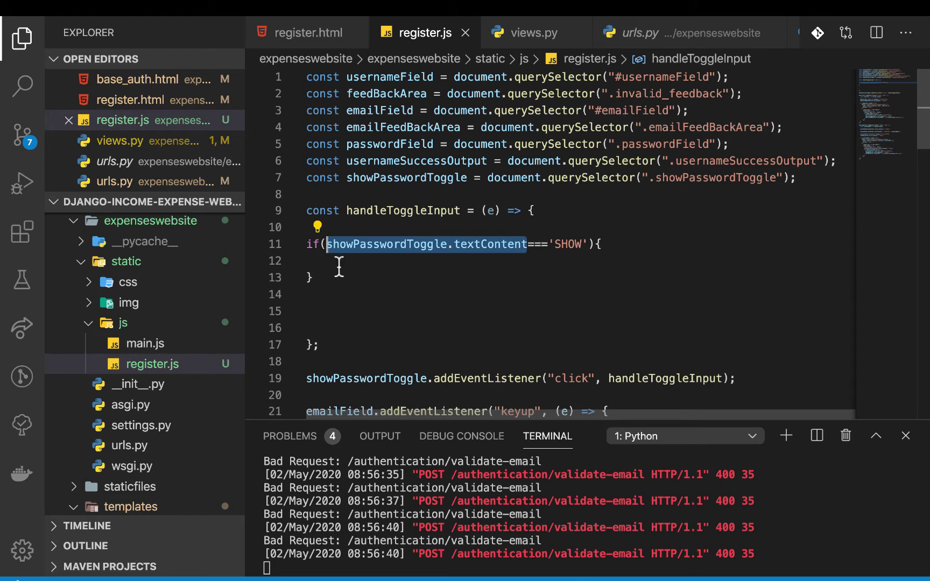
left_click(338, 263)
key("ctrl+v")
type(".")
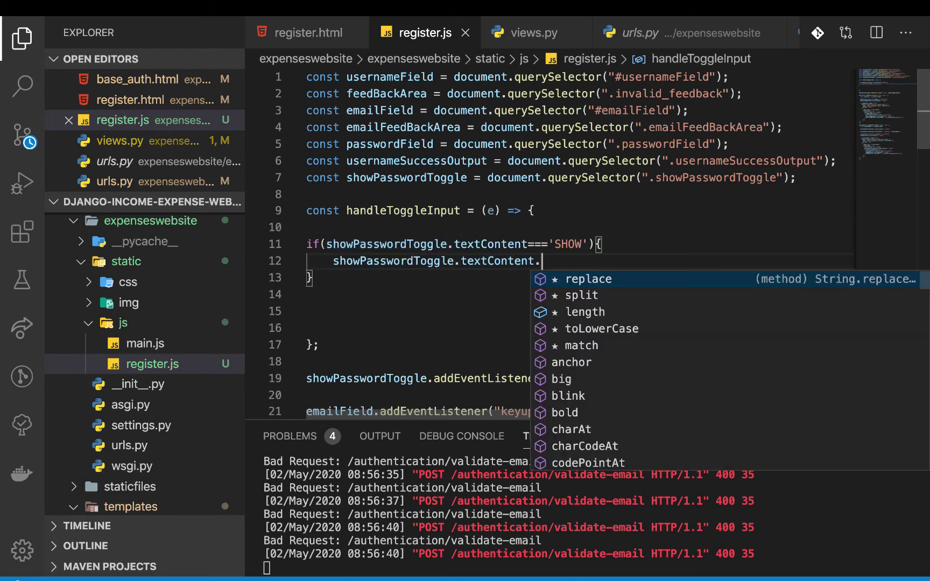
key("BackSpace")
type("'")
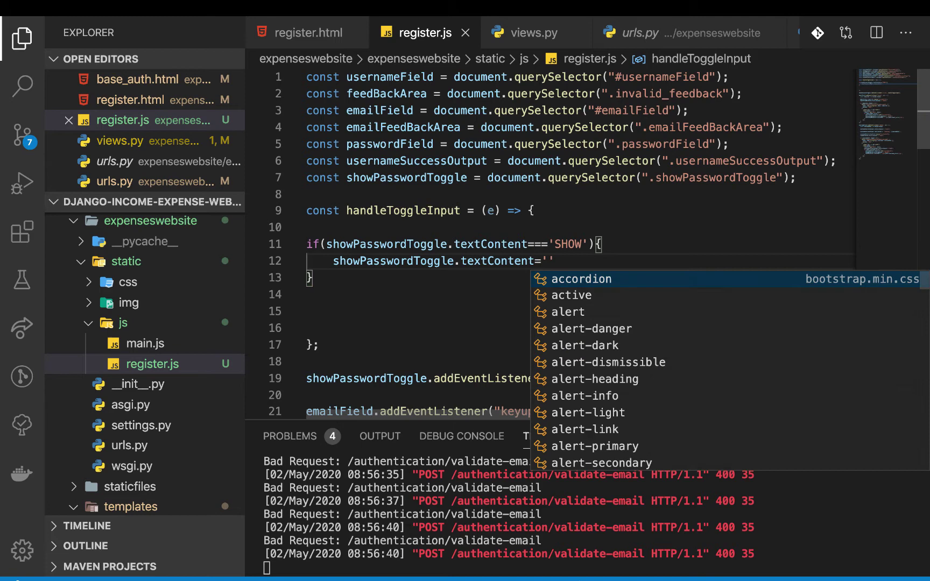
type("hide")
key("BackSpace")
key("BackSpace")
key("BackSpace")
type("HIDE")
key("ctrl+s")
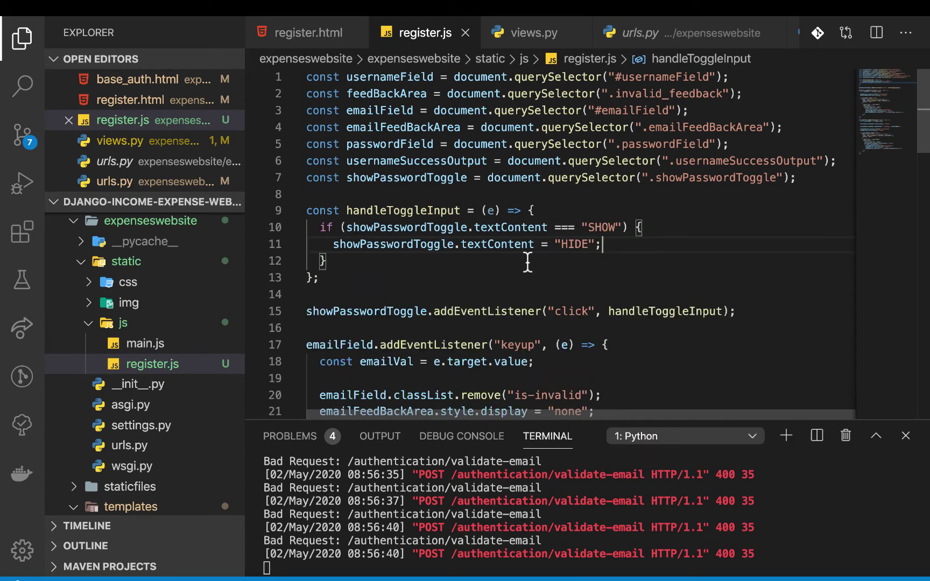
Step: Add an else branch that sets the toggle text back to SHOW
left_click(384, 261)
type("else")
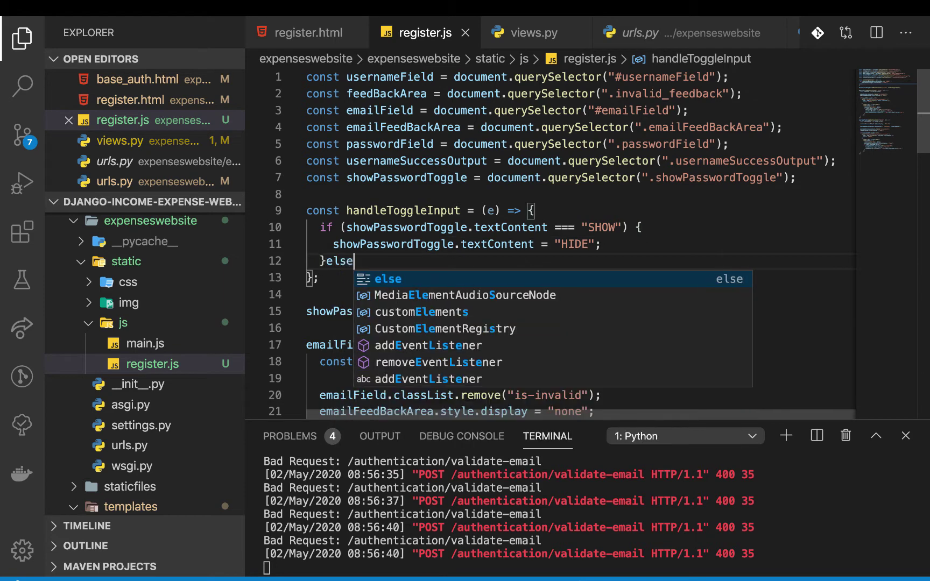
type("{")
key("Return")
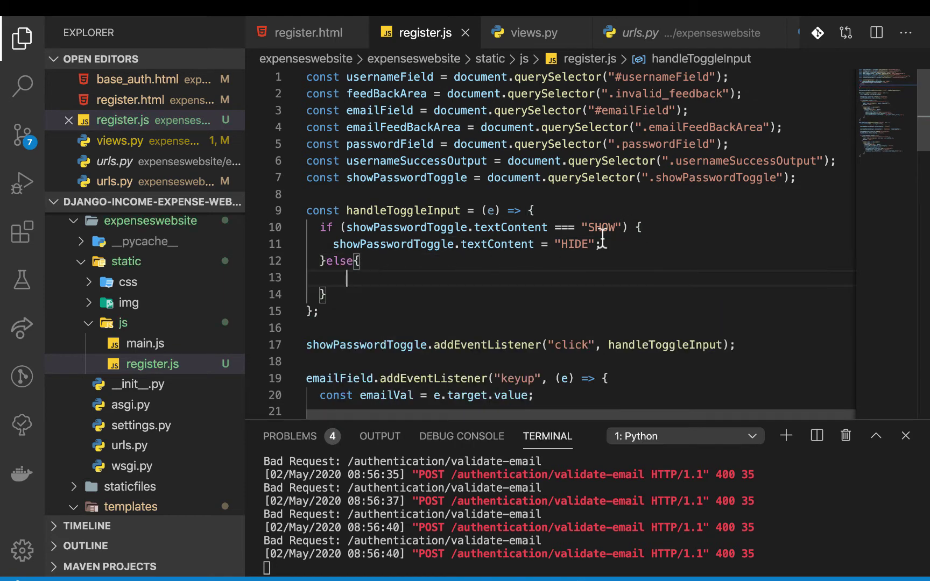
mouse_move(333, 243)
left_mouse_down()
mouse_move(622, 238)
mouse_move(602, 244)
left_mouse_up()
key("ctrl+c")
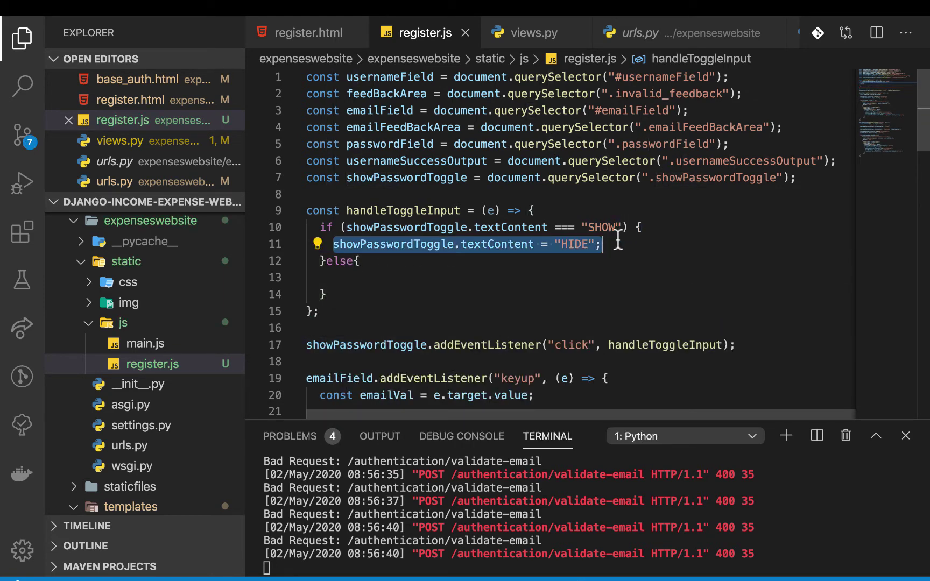
left_click(541, 265)
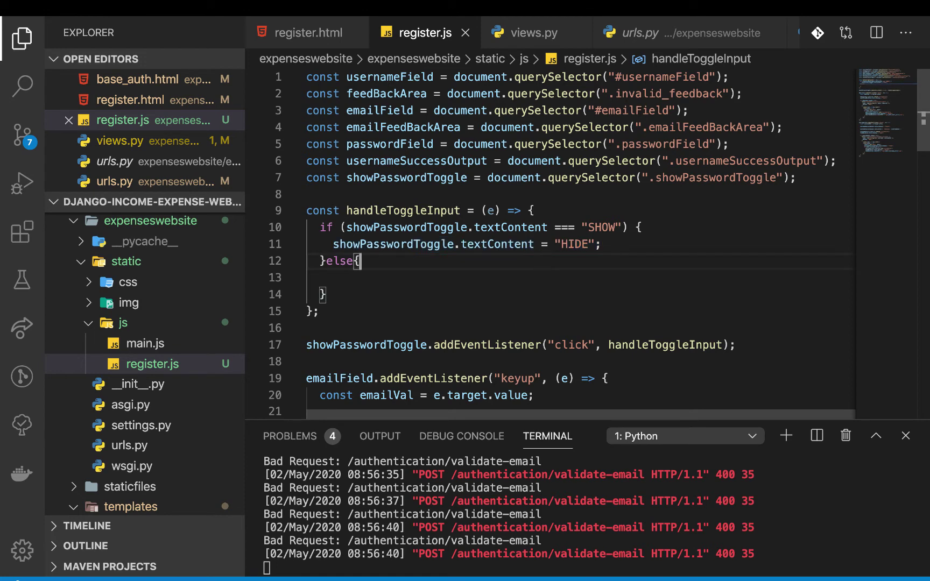
key("Down")
key("ctrl+v")
key("ctrl+s")
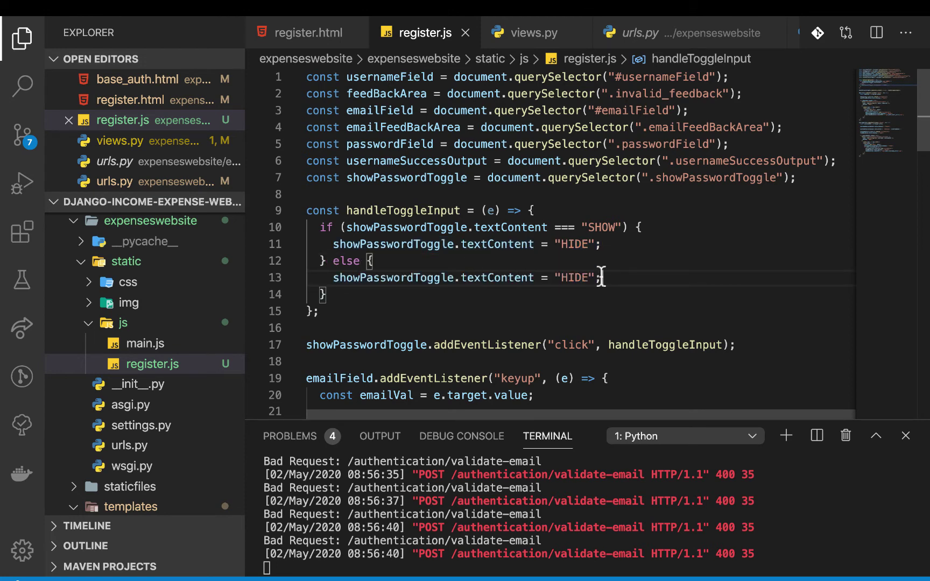
double_click(575, 278)
type("SHOW")
Step: Reload the register page, enter a test password and click SHOW to check the label
key("super+Tab")
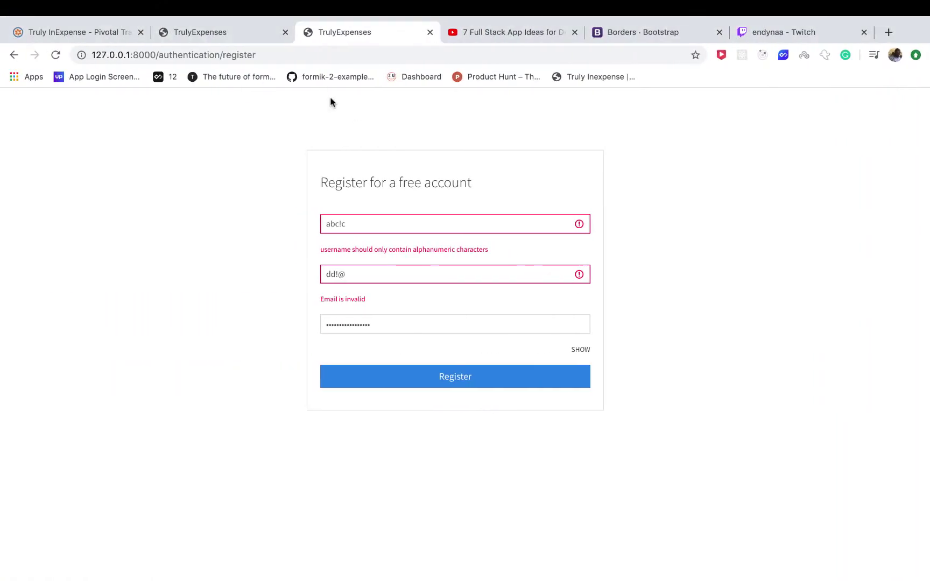
key("super+r")
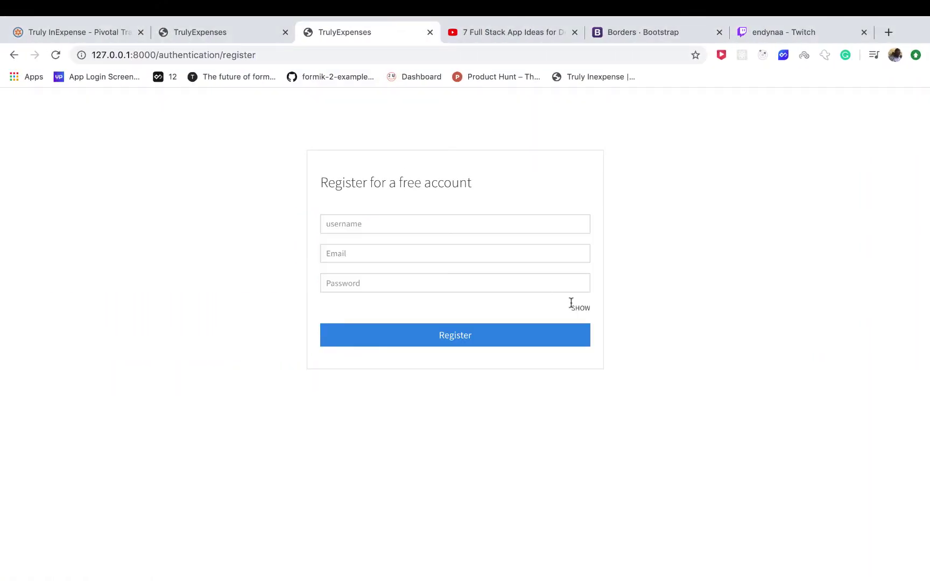
left_click(545, 289)
type("12")
left_click(585, 308)
key("ctrl+Right")
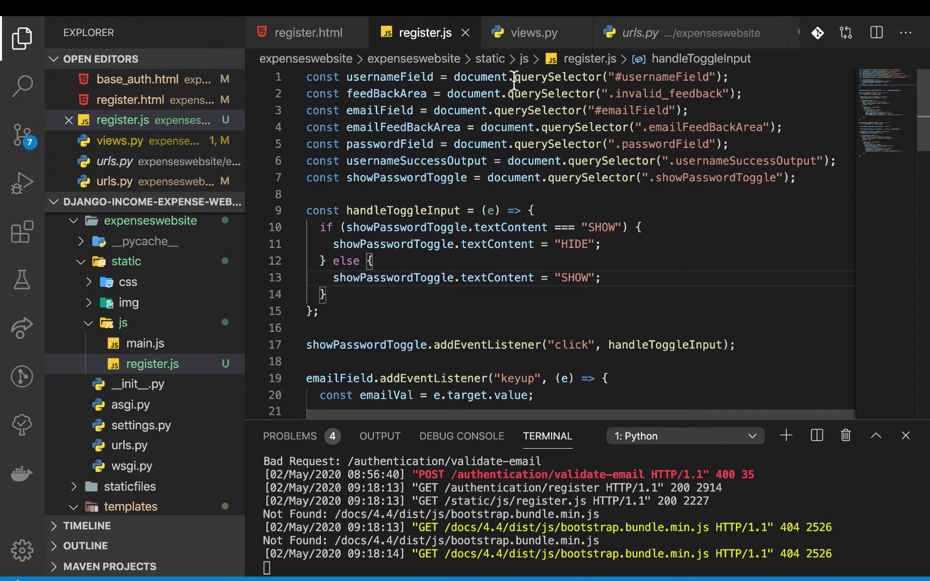
Step: Check the showPasswordToggle class in register.html, then open static/css/main.css
left_click(309, 32)
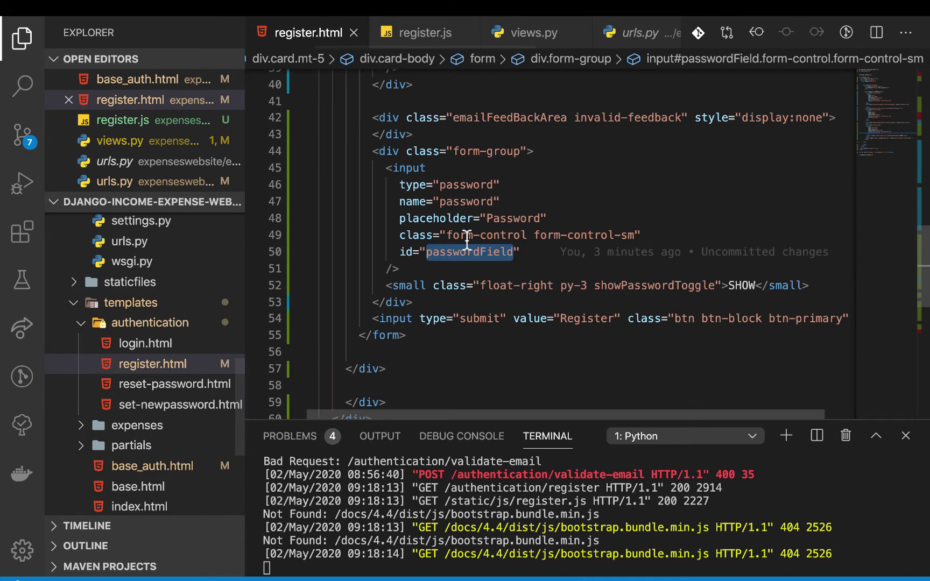
double_click(660, 284)
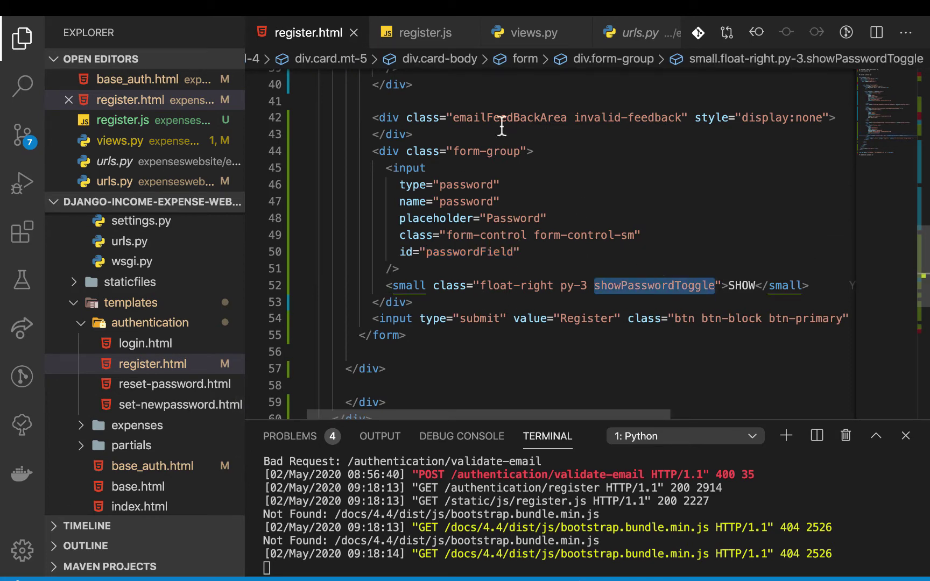
scroll(482, 208, "up", 3)
scroll(482, 210, "up", 10)
scroll(482, 210, "up", 2)
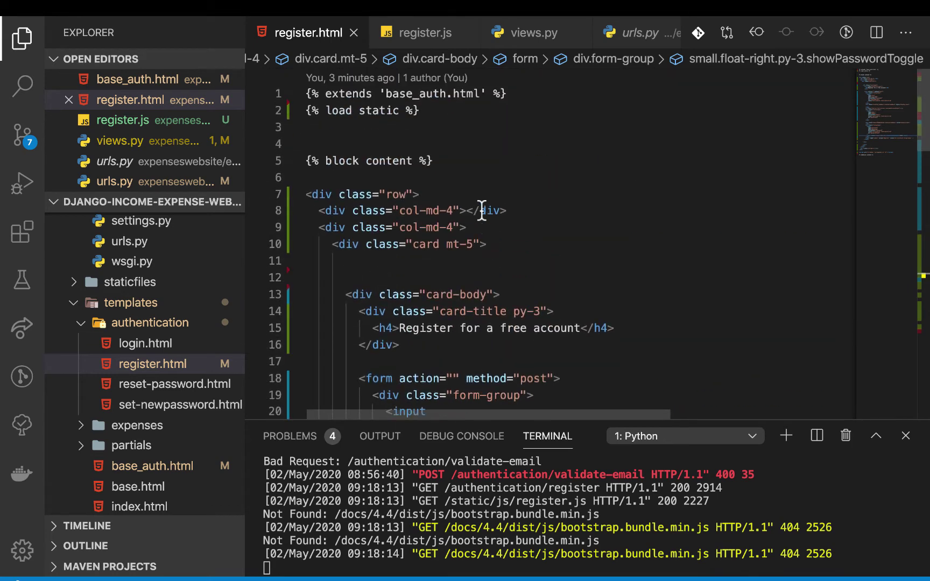
scroll(483, 210, "down", 10)
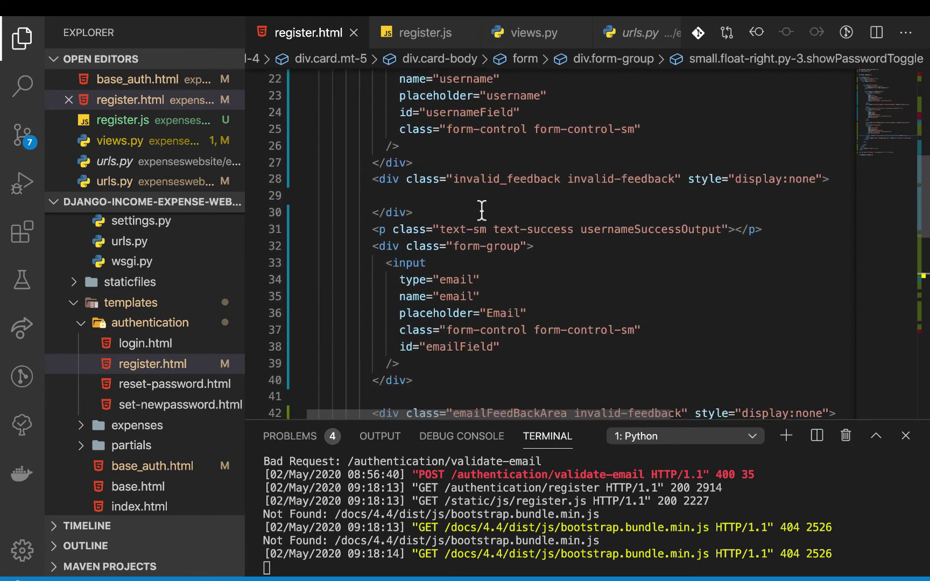
scroll(231, 277, "up", 2)
scroll(210, 283, "up", 5)
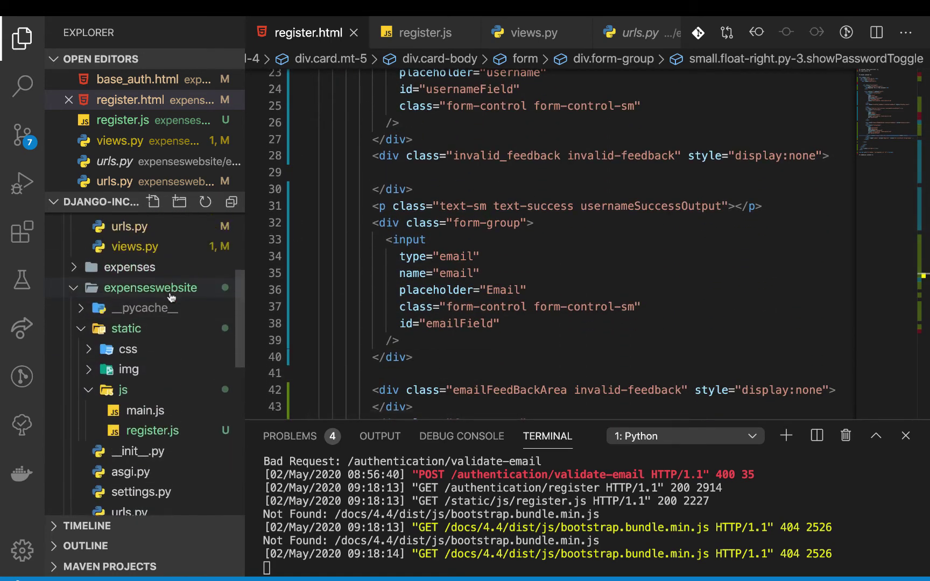
scroll(174, 297, "up", 4)
scroll(170, 298, "up", 1)
scroll(171, 298, "down", 4)
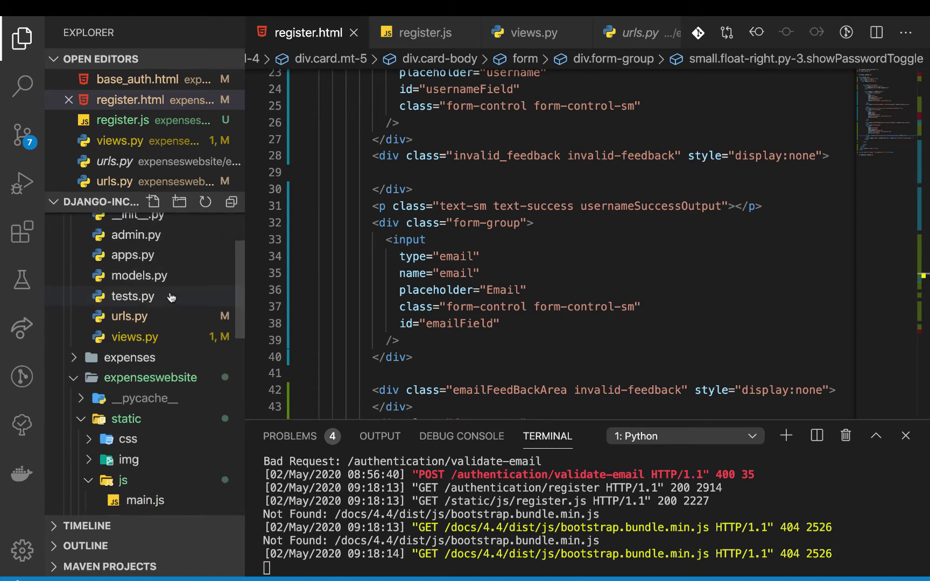
scroll(171, 297, "down", 1)
scroll(171, 297, "down", 3)
left_click(162, 345)
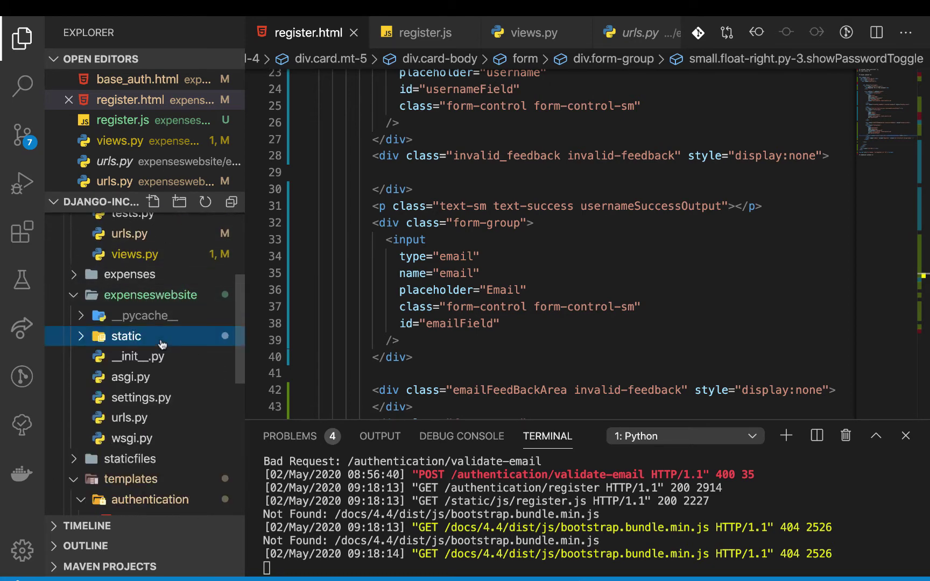
left_click(164, 357)
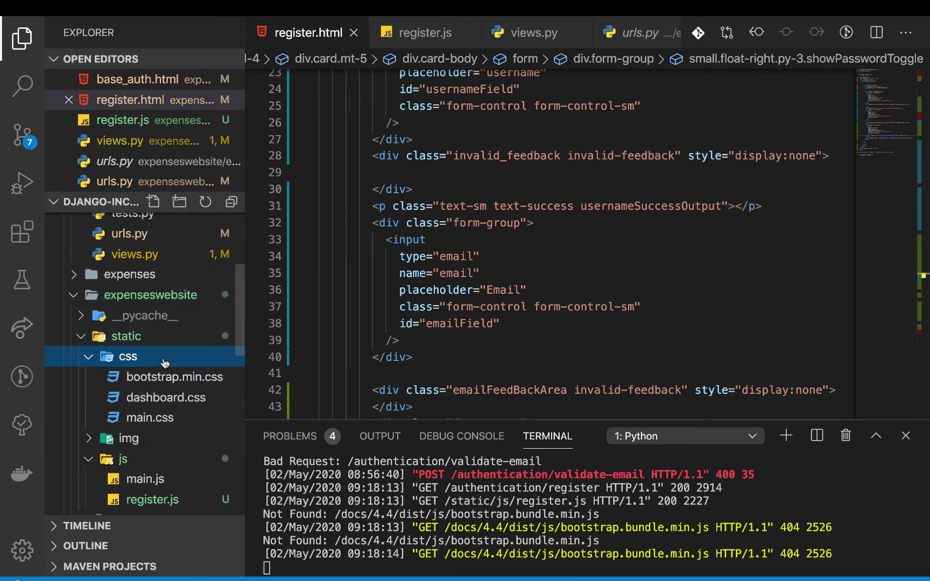
left_click(184, 418)
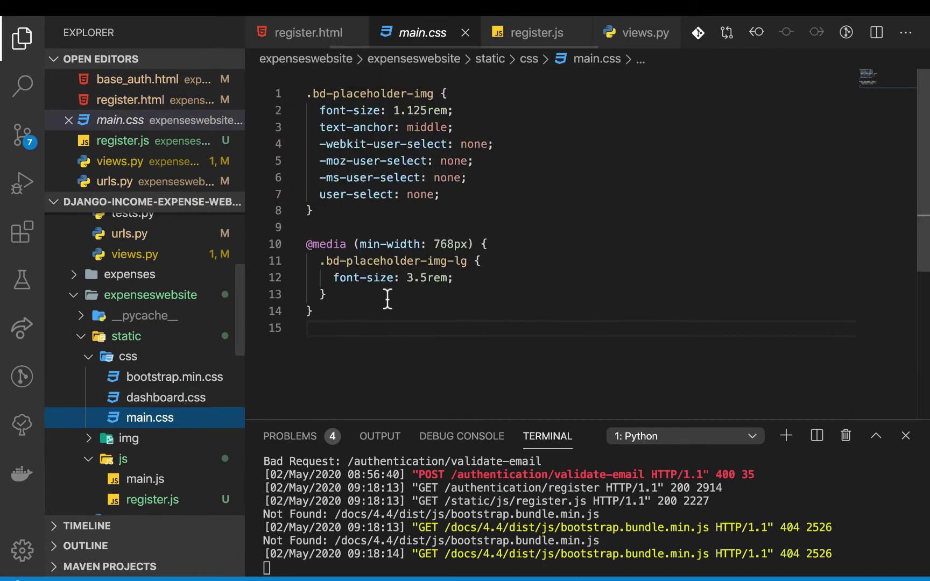
Step: Append a .showPasswordToggle { cursor: pointer; } rule to main.css and save
left_click(382, 334)
key("Return")
key("Return")
key("Return")
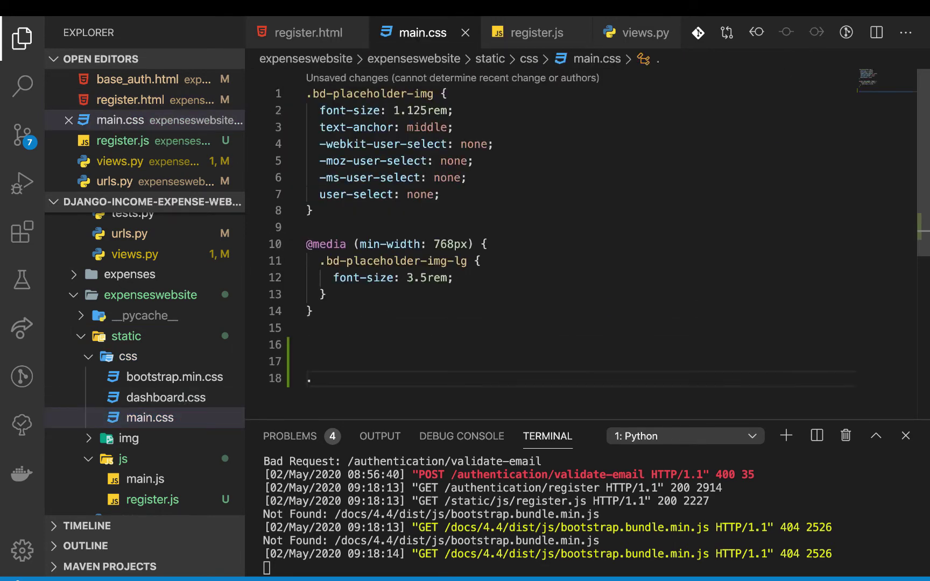
type(".showPasswordToggle{")
key("Return")
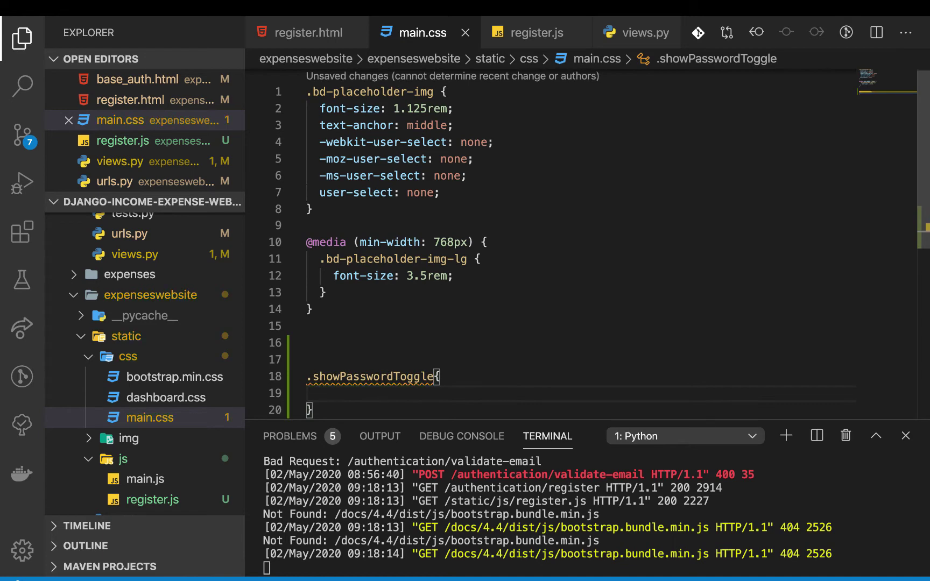
scroll(582, 240, "down", 1)
type("c")
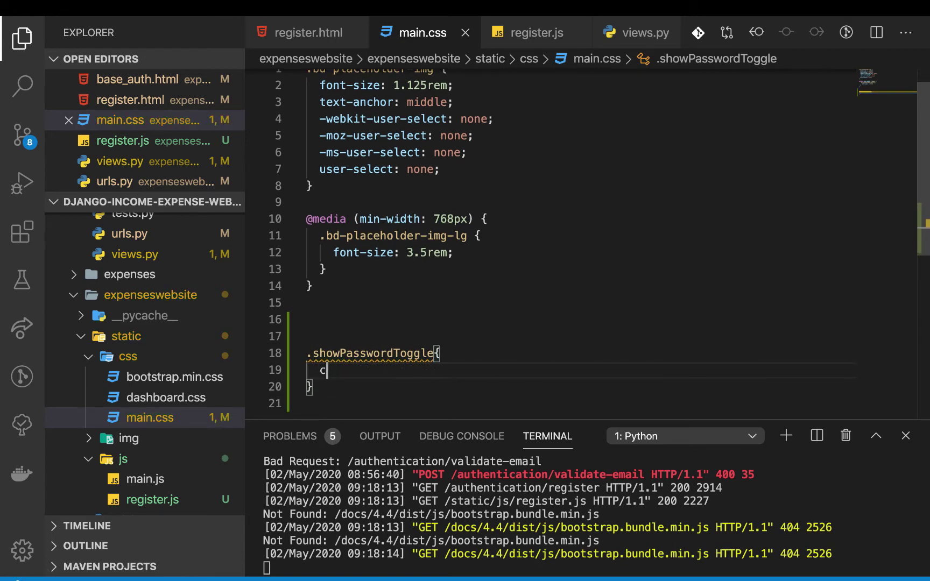
type("ur")
key("Tab")
key("ctrl+s")
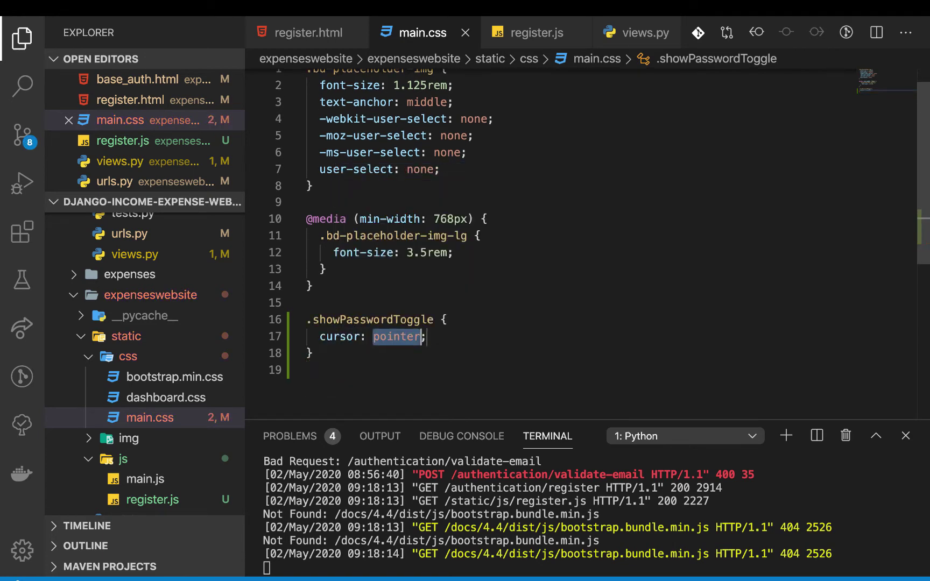
Step: Reload the registration page and click the toggle three times, leaving it reading HIDE
key("ctrl+Left")
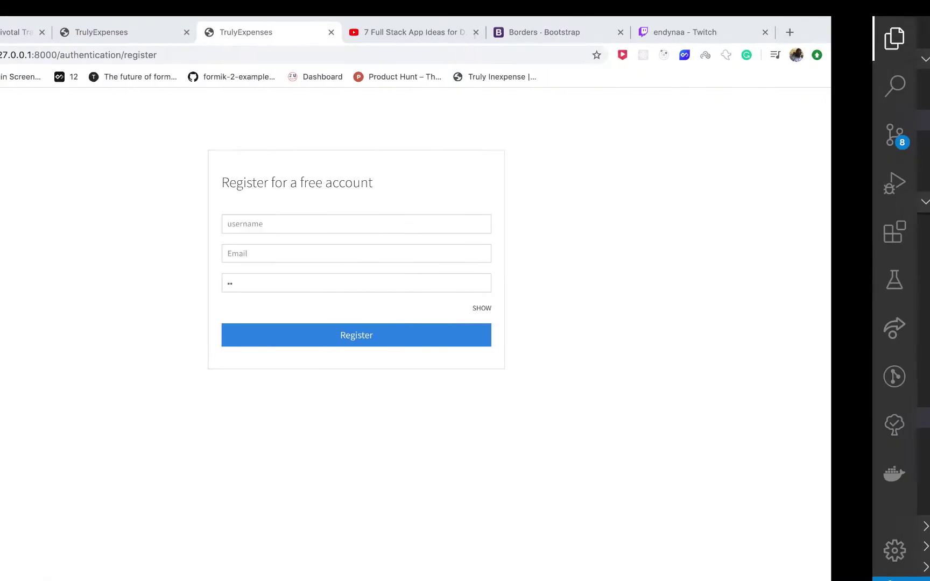
left_click(123, 61)
key("Return")
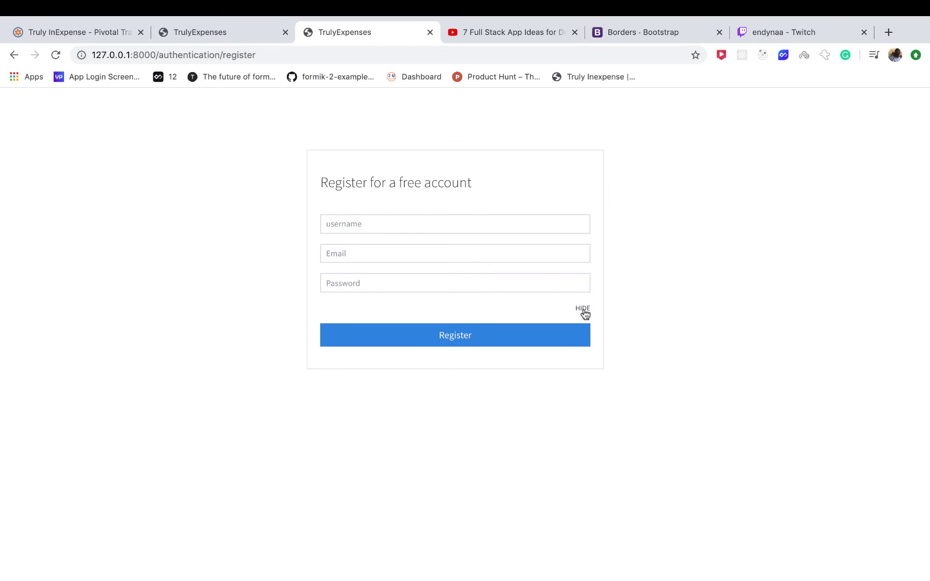
left_click(585, 313)
left_click(585, 313)
left_click(585, 314)
Step: Add transition: all to the .showPasswordToggle rule in main.css
key("ctrl+Right")
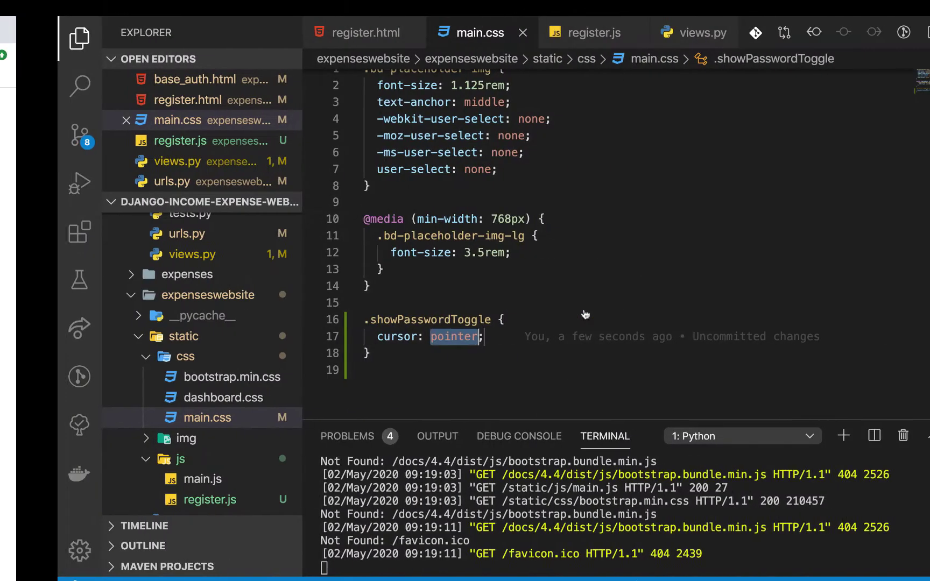
left_click(448, 336)
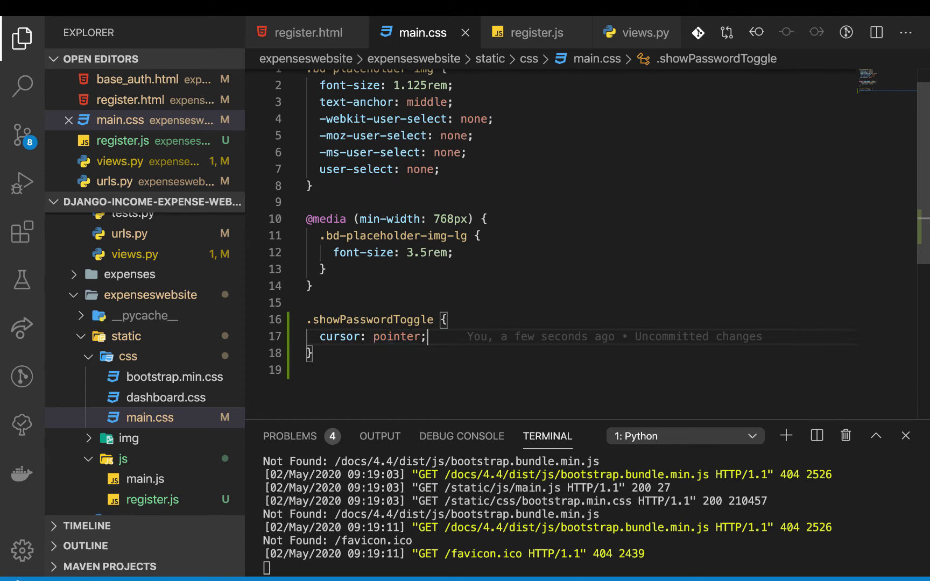
key("Return")
type("tra")
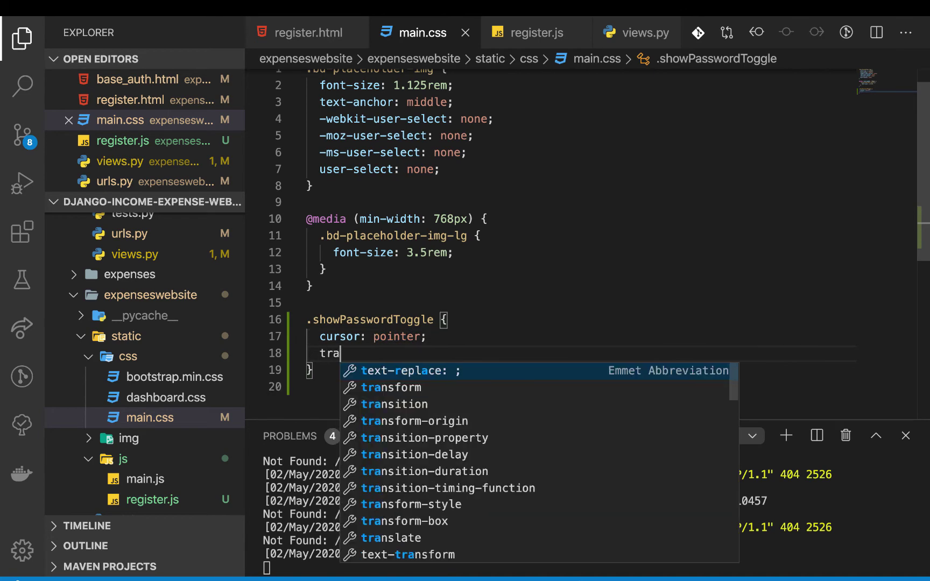
type("transi")
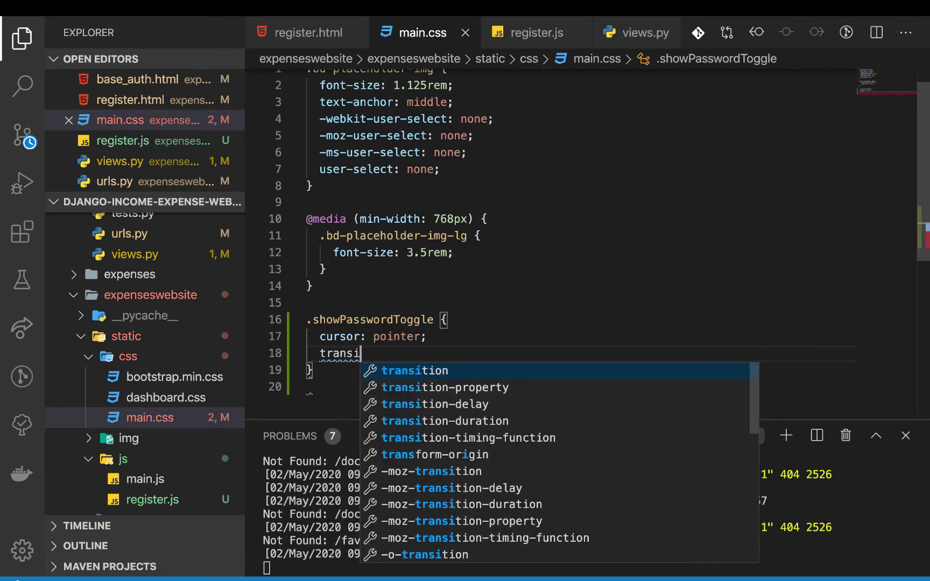
key("Return")
type("a;")
key("Return")
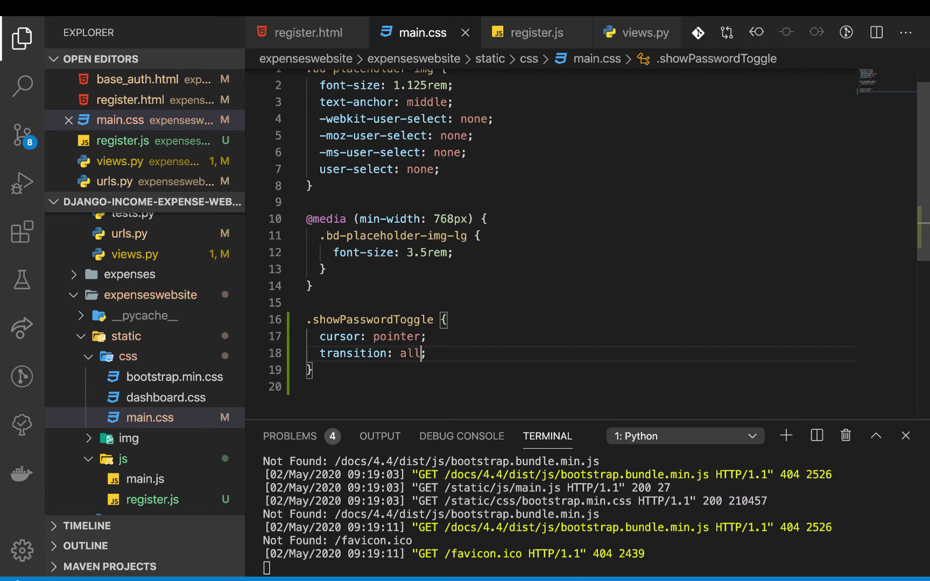
Step: Duplicate the .showPasswordToggle rule directly below itself
left_click_drag(314, 369, 302, 322)
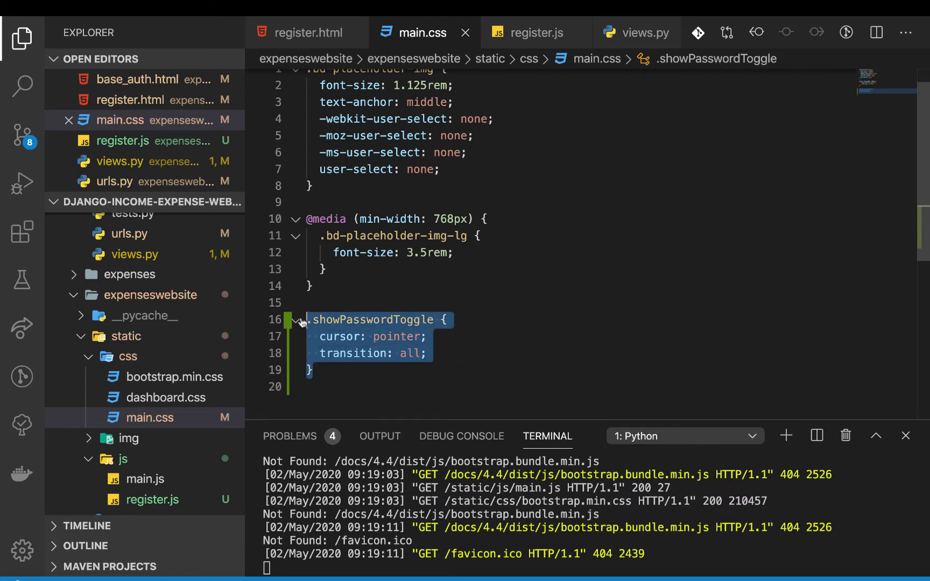
key("ctrl+c")
left_click(329, 374)
key("Return")
key("Return")
key("ctrl+v")
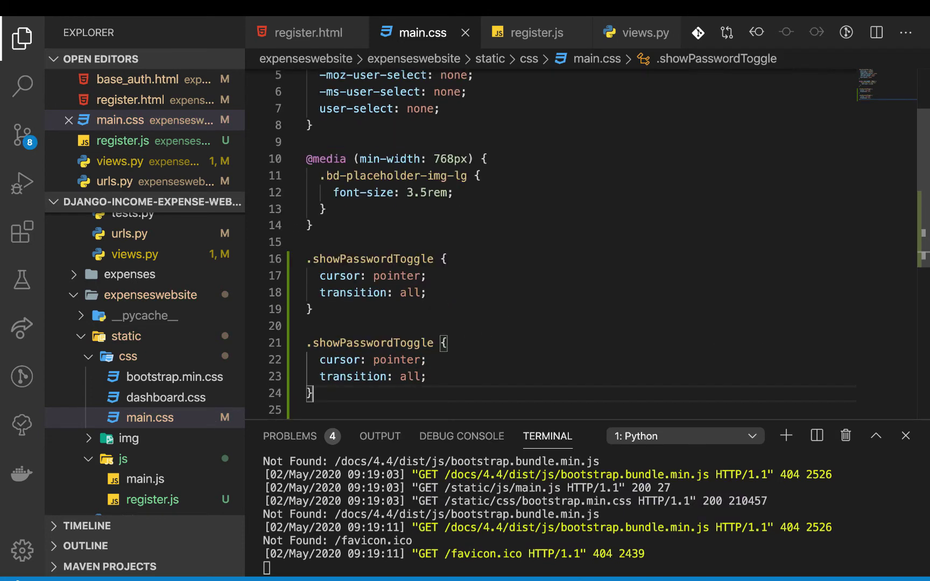
Step: Turn the copy into a .showPasswordToggle:hover rule with transform: scale(1.2) and save
left_click(434, 343)
type(":ho")
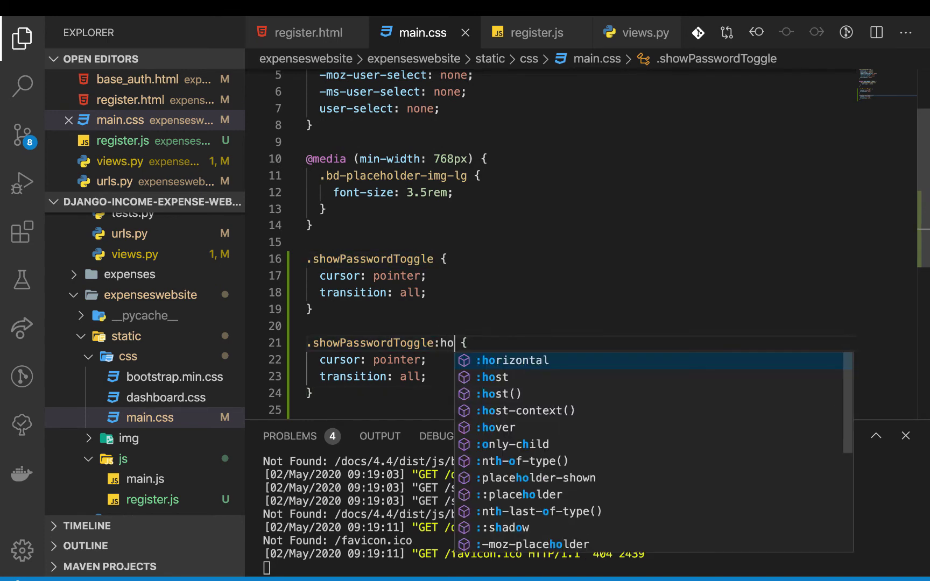
type("ver")
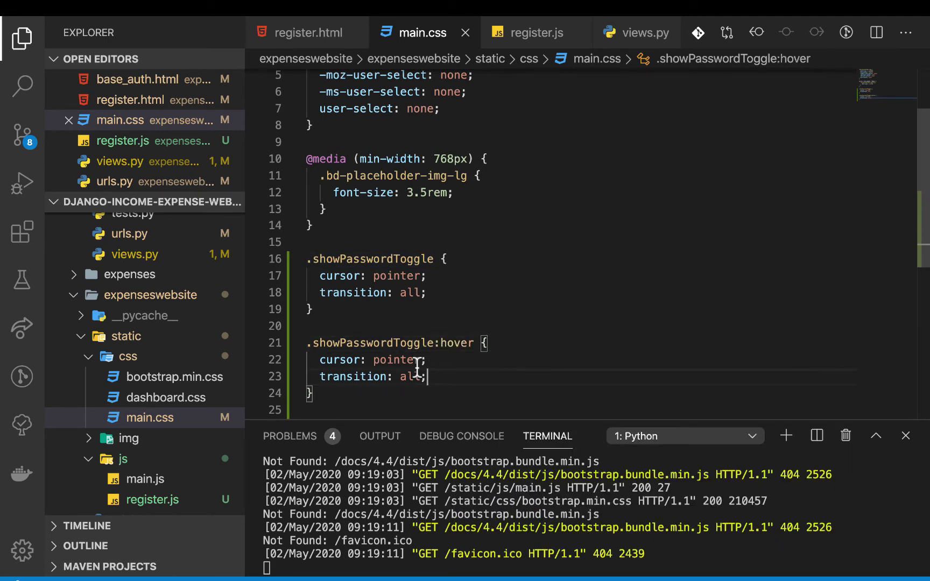
left_click_drag(429, 377, 318, 359)
type("sca")
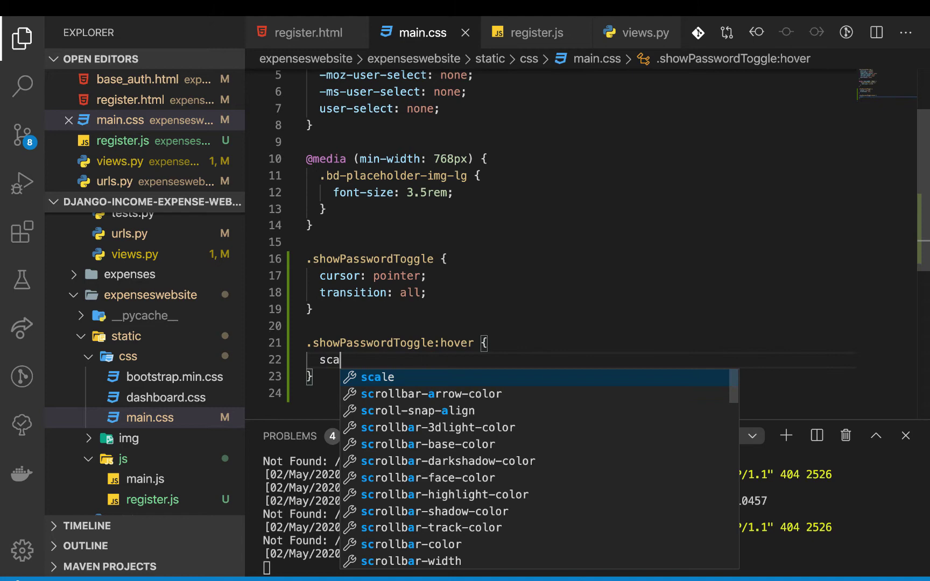
key("Return")
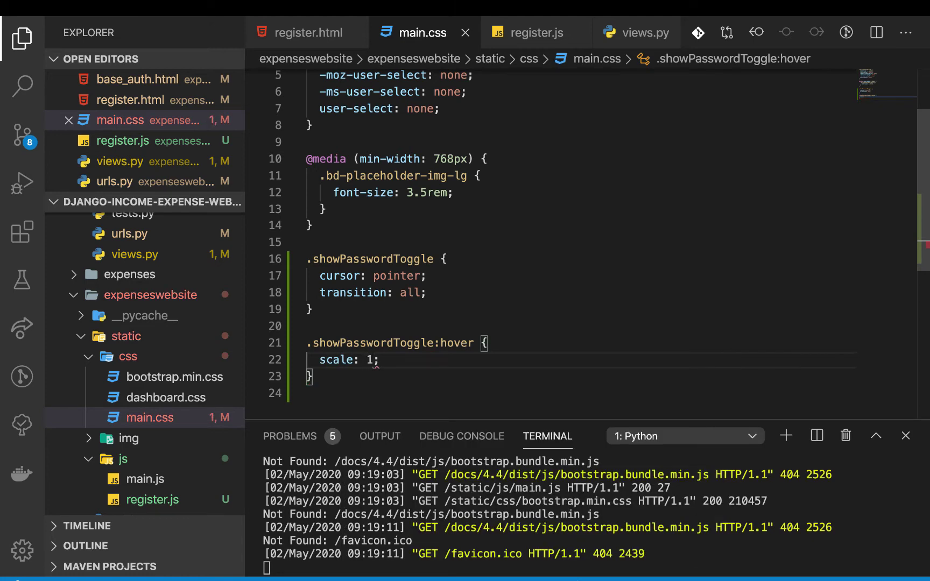
key("BackSpace")
key("BackSpace")
key("BackSpace")
type("tra")
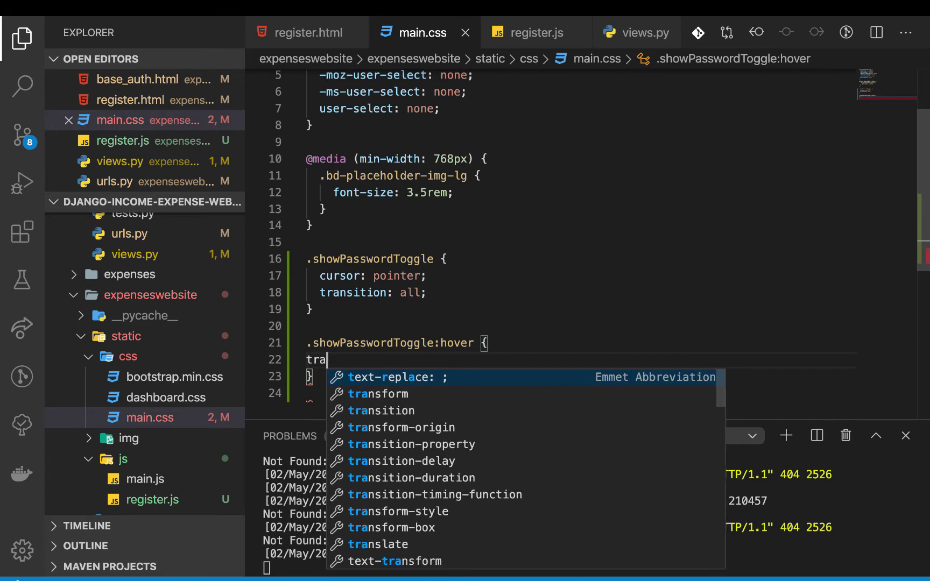
key("Return")
type("sc;")
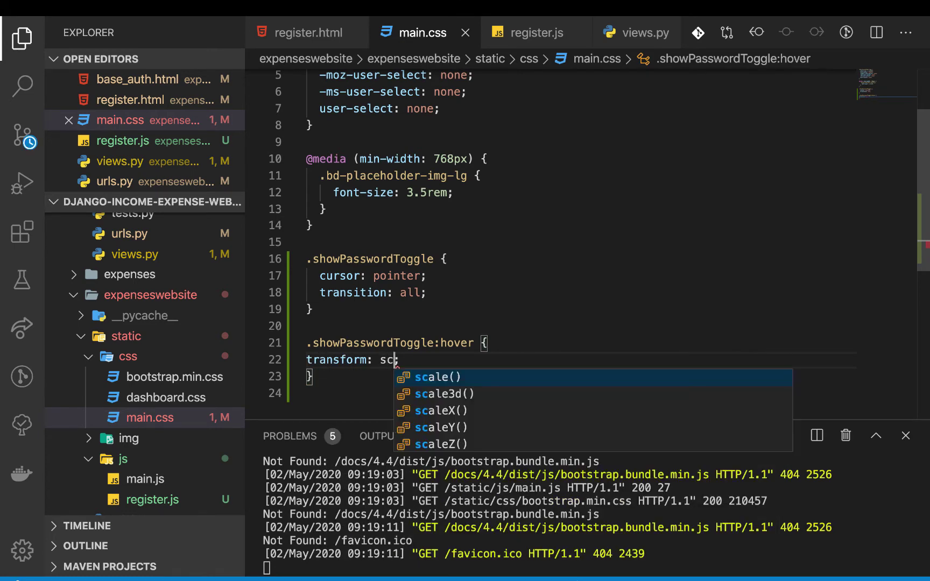
key("Return")
type("1.")
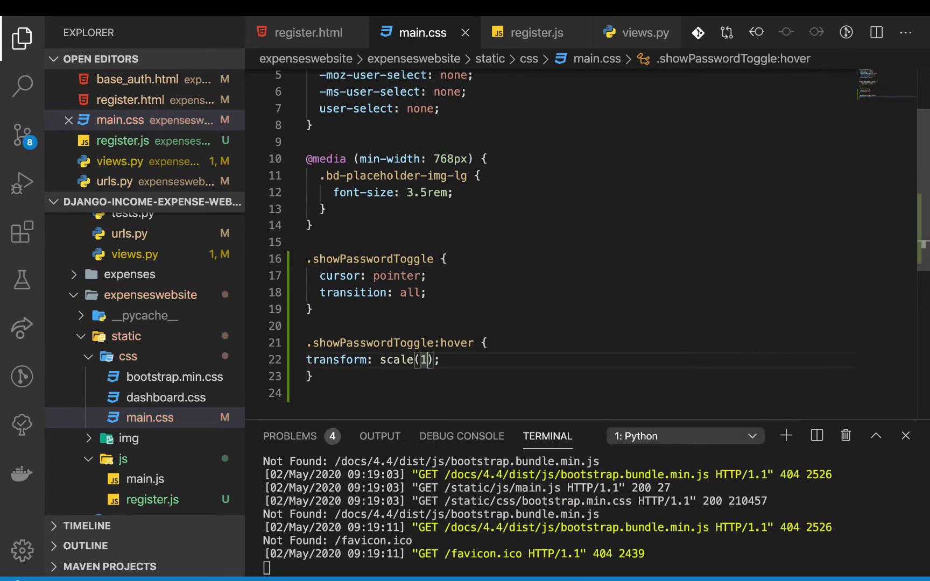
type("2")
key("ctrl+s")
key("ctrl+Right")
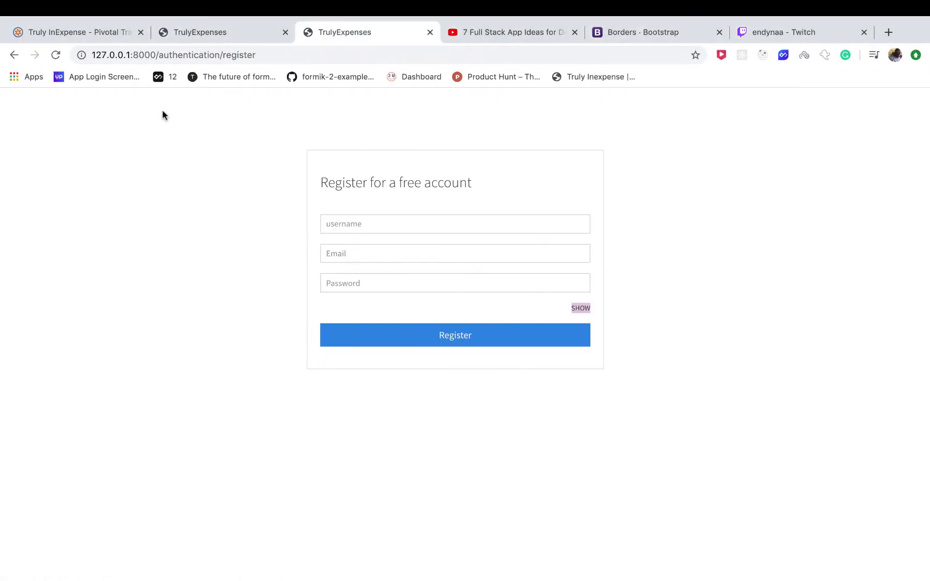
Step: Reload the register page, type a password character, and flip the toggle between SHOW and HIDE
key("ctrl+r")
left_click(581, 310)
left_click(480, 285)
type("p")
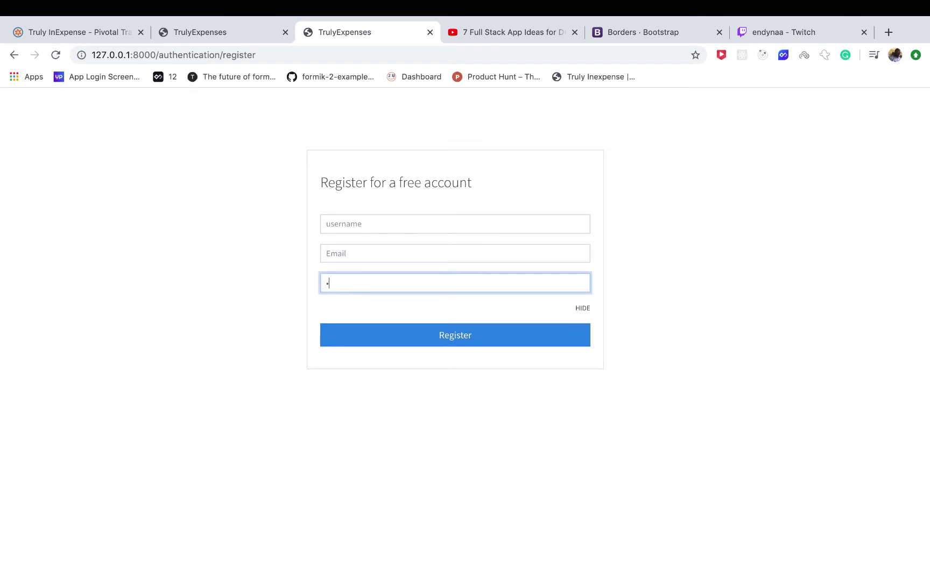
left_click(581, 309)
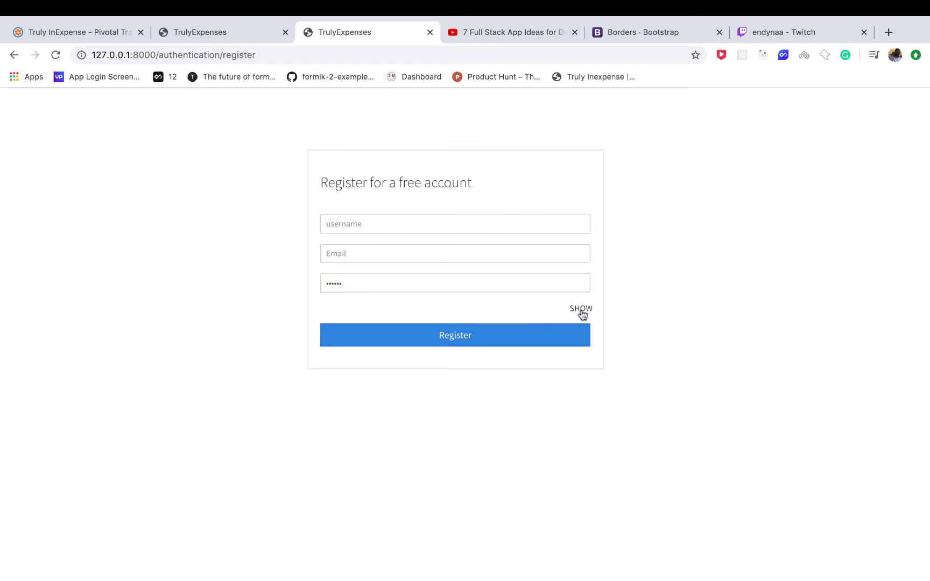
left_click(376, 280)
Step: In register.js, add passwordField.setAttribute("type", "password") after the HIDE label line
key("super+Tab")
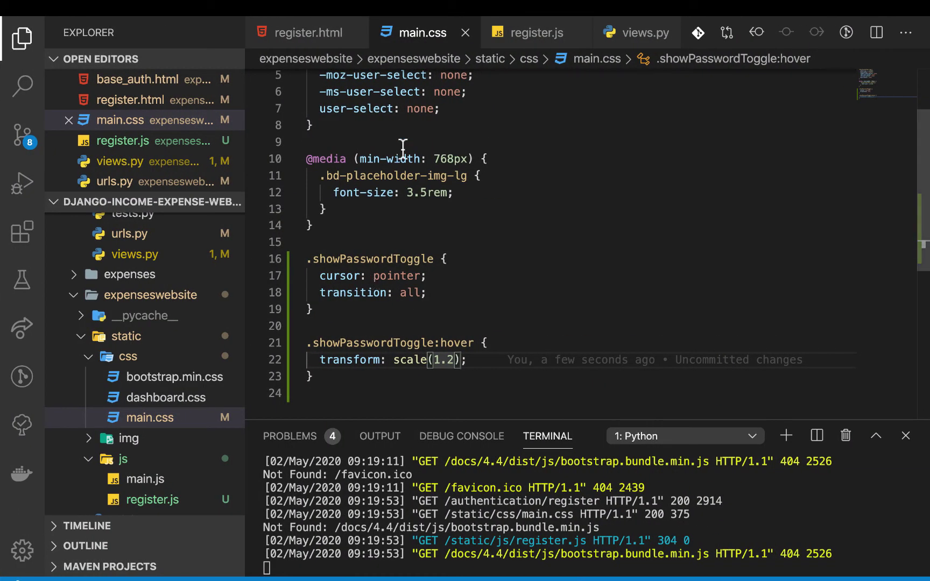
left_click(521, 38)
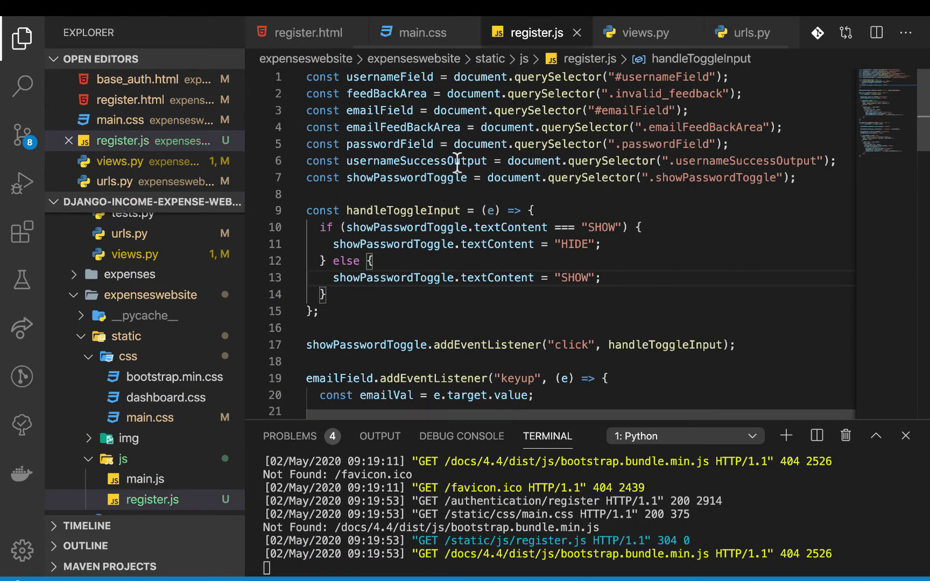
double_click(401, 146)
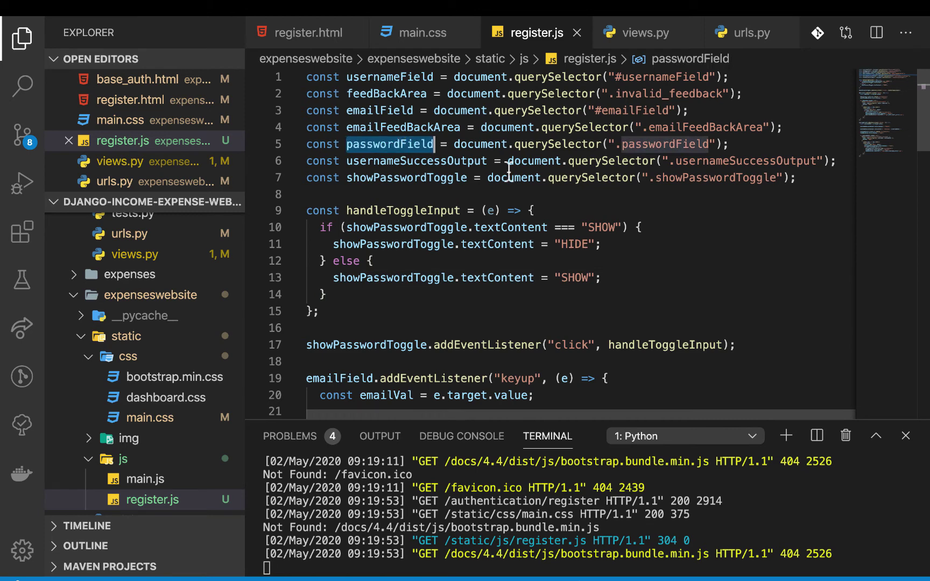
left_click(446, 245)
key("Return")
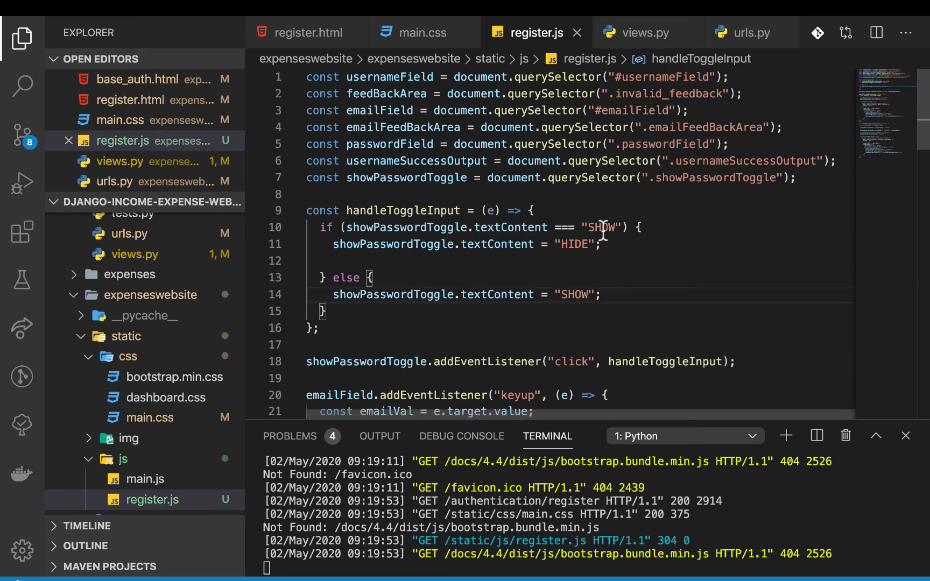
left_click(607, 244)
key("Return")
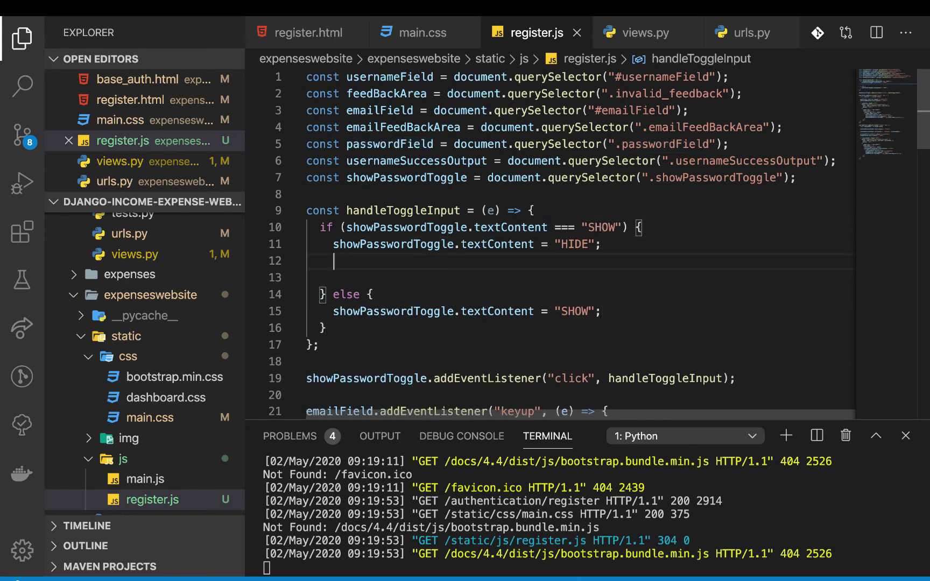
key("Return")
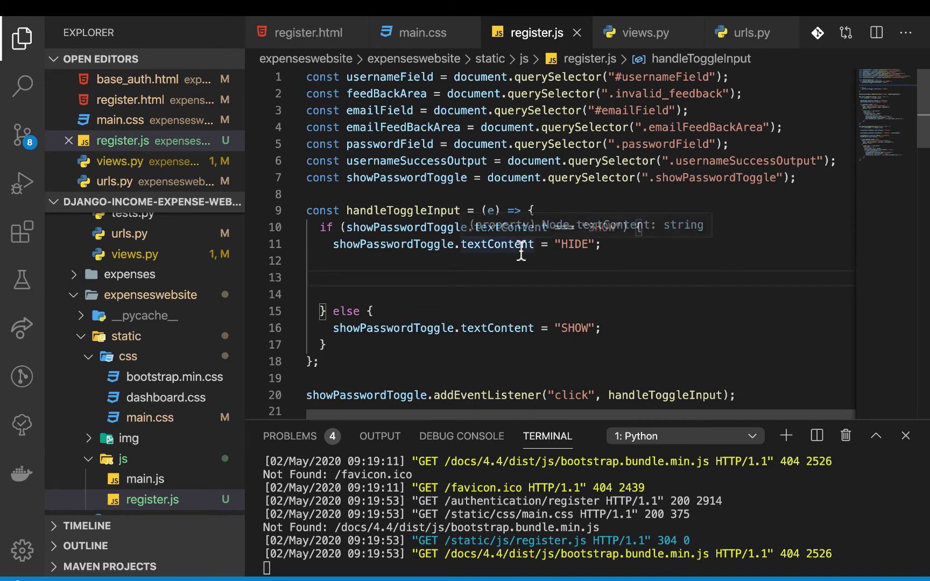
type("passwordField.s")
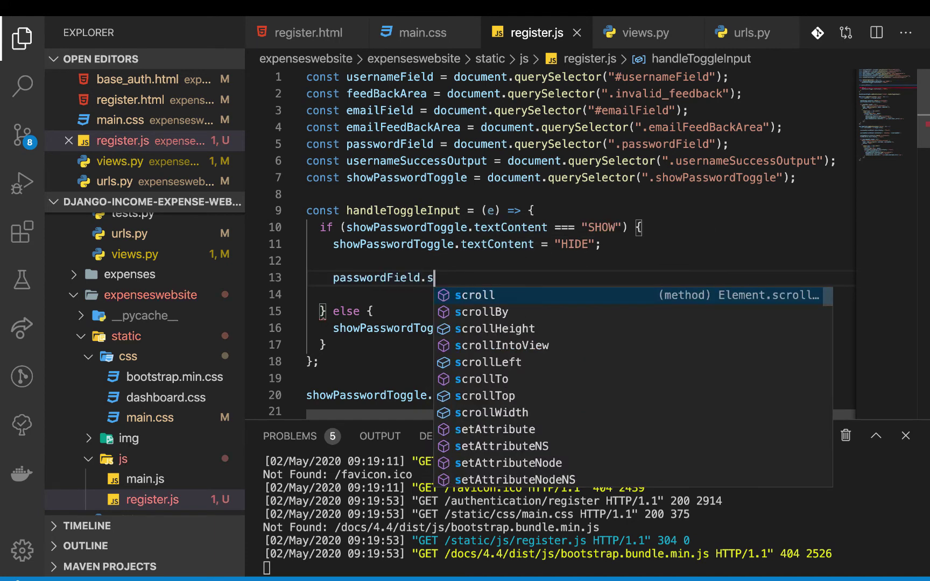
type("et")
key("Return")
type("(")
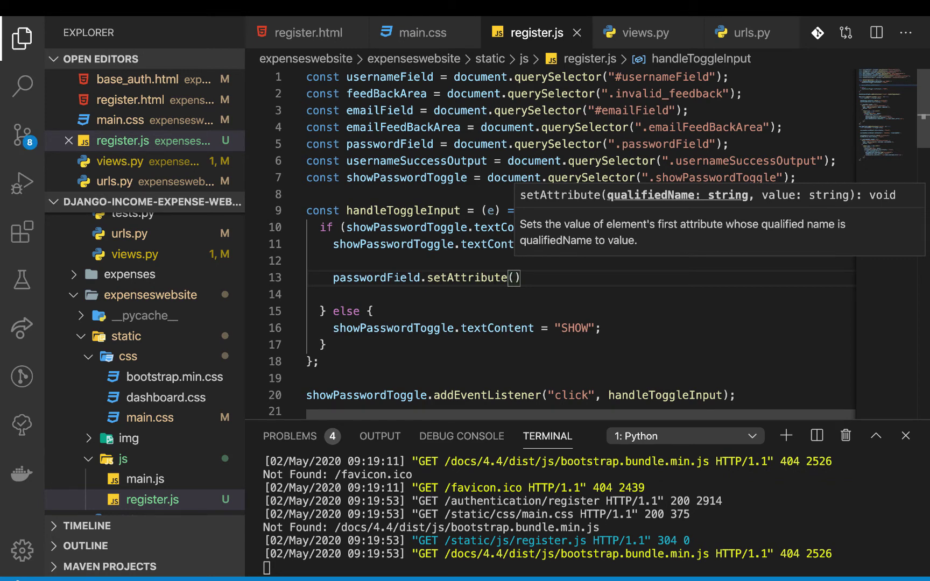
type("'")
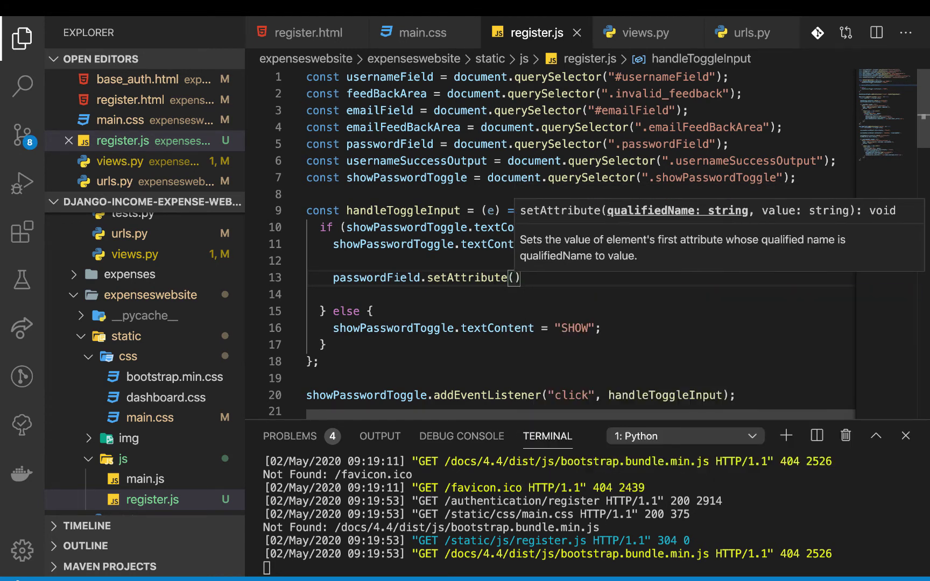
type("type':'password")
Step: Remove the stray characters after type on line 13 and save register.js
key("ctrl+s")
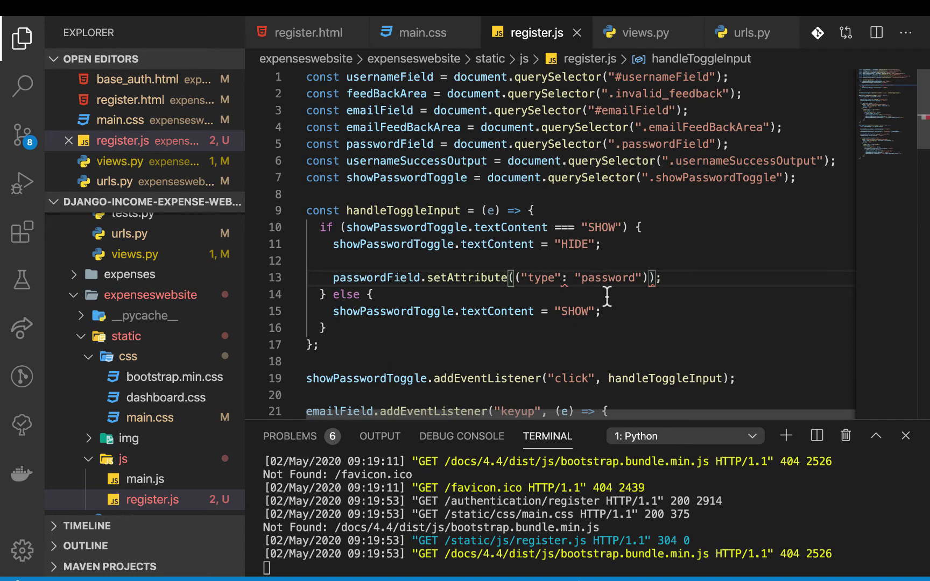
left_click(572, 278)
key("BackSpace")
type("m")
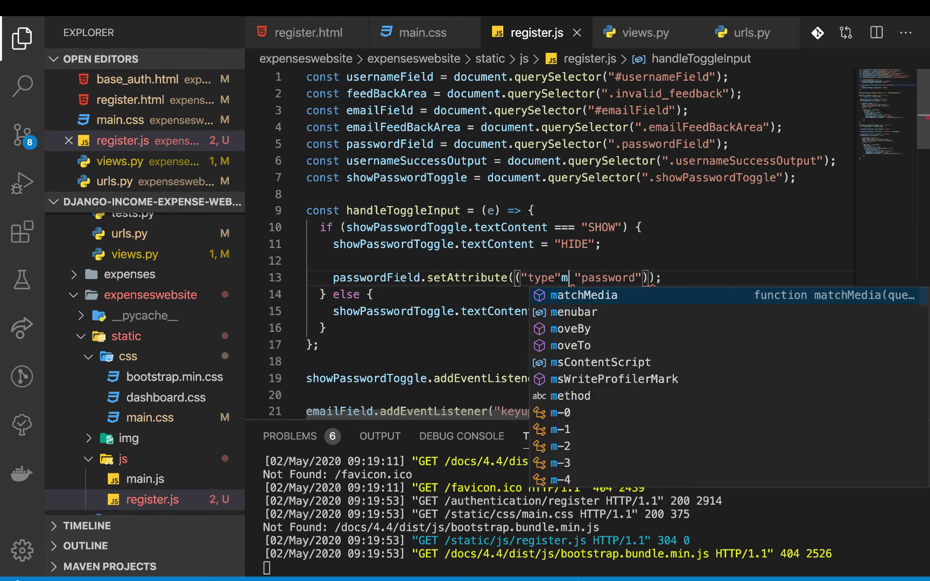
key("BackSpace")
type(",")
key("ctrl+s")
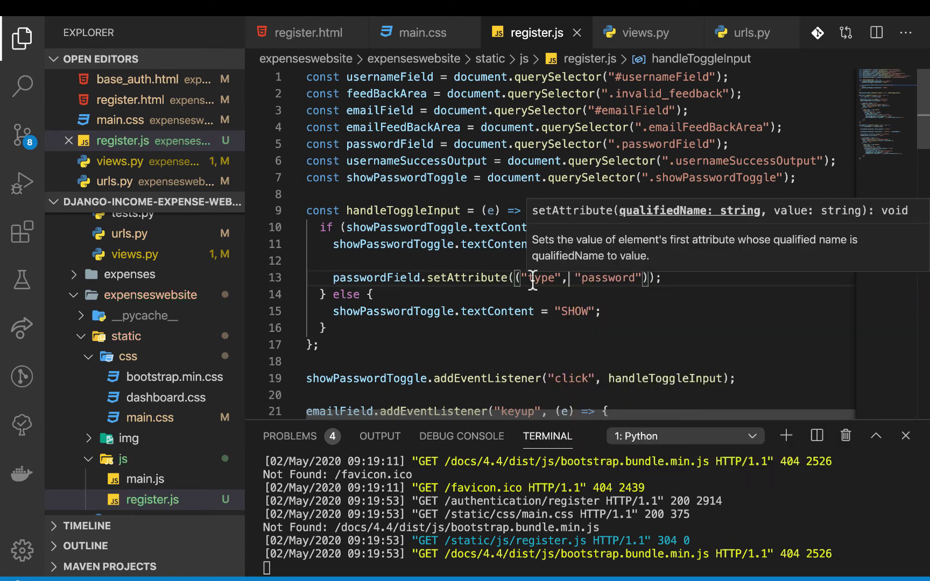
Step: Copy the setAttribute line into the else branch and change its value to "text"
left_click(642, 278)
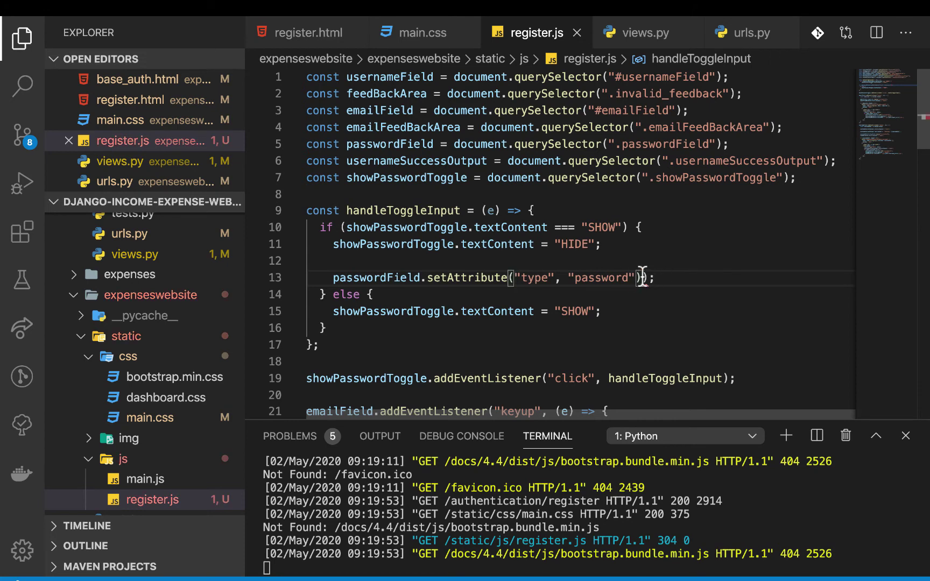
left_click_drag(666, 278, 660, 267)
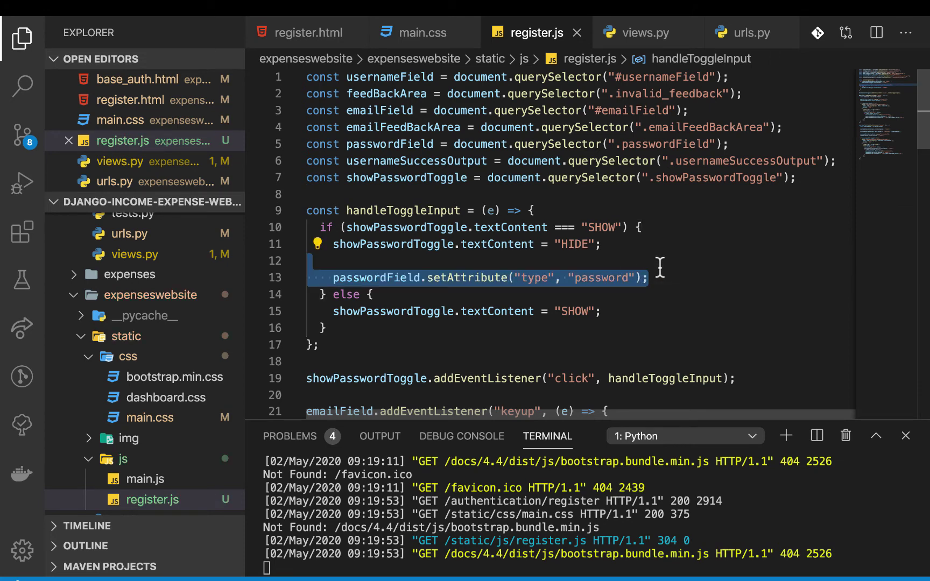
key("ctrl+c")
left_click(631, 311)
key("Return")
key("ctrl+v")
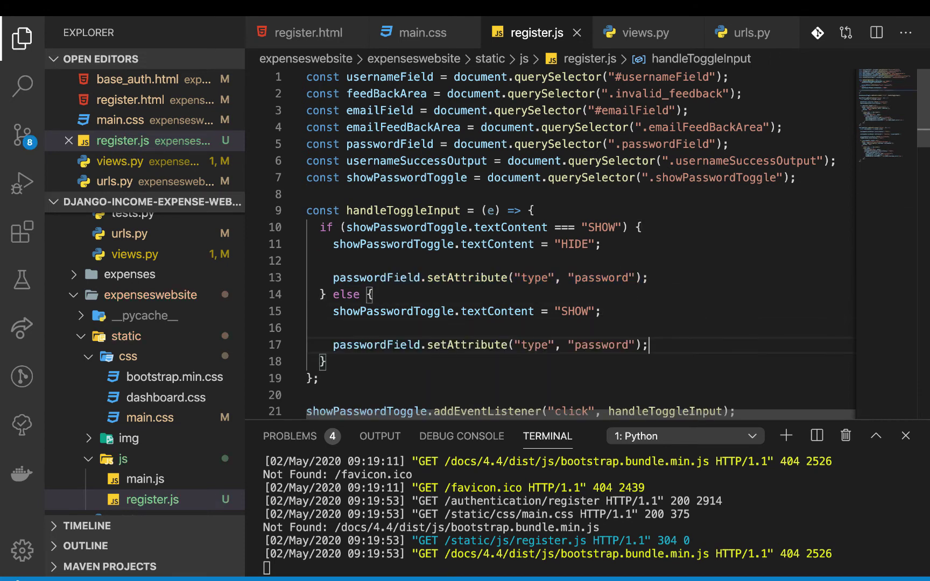
double_click(597, 345)
type("text")
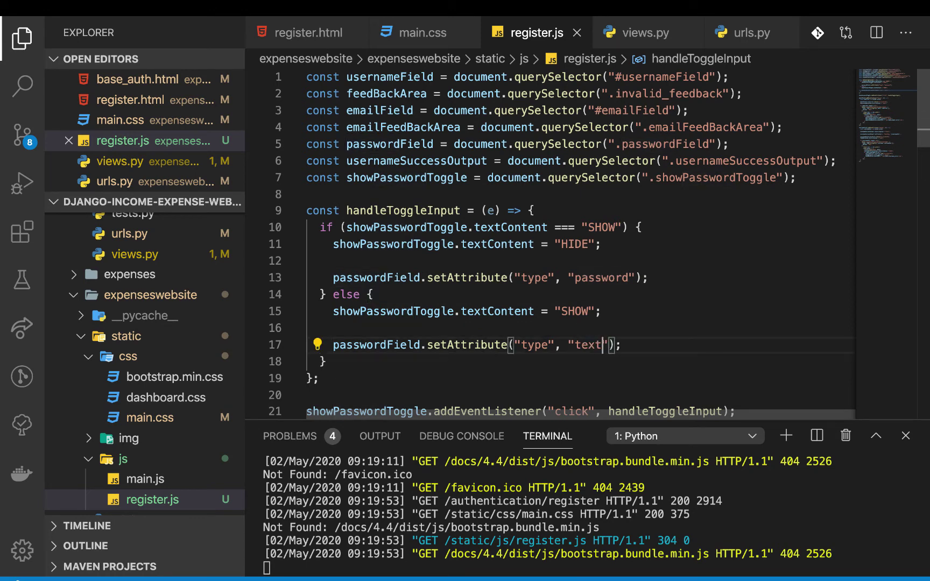
Step: Remove the leftover blank lines from both toggle branches
left_click(478, 267)
key("BackSpace")
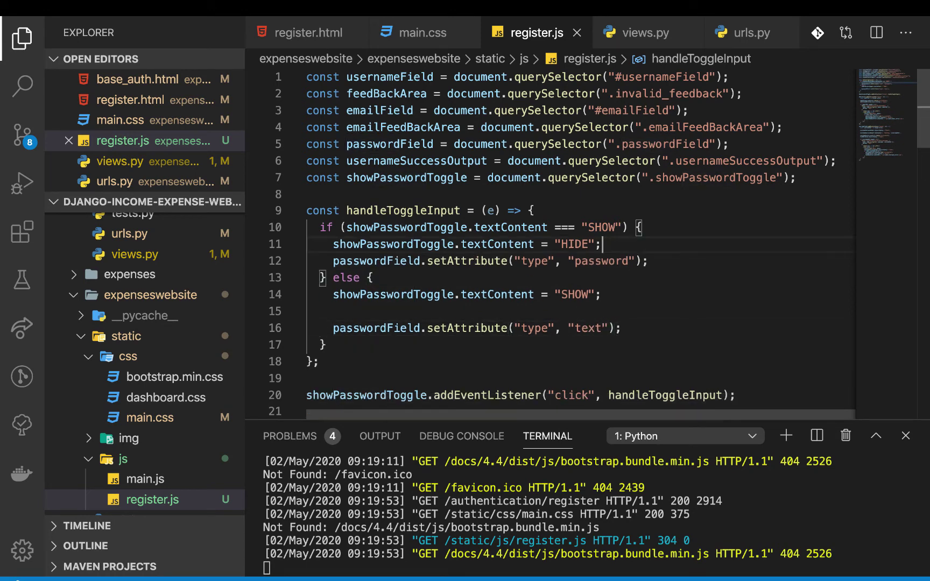
left_click(436, 311)
key("BackSpace")
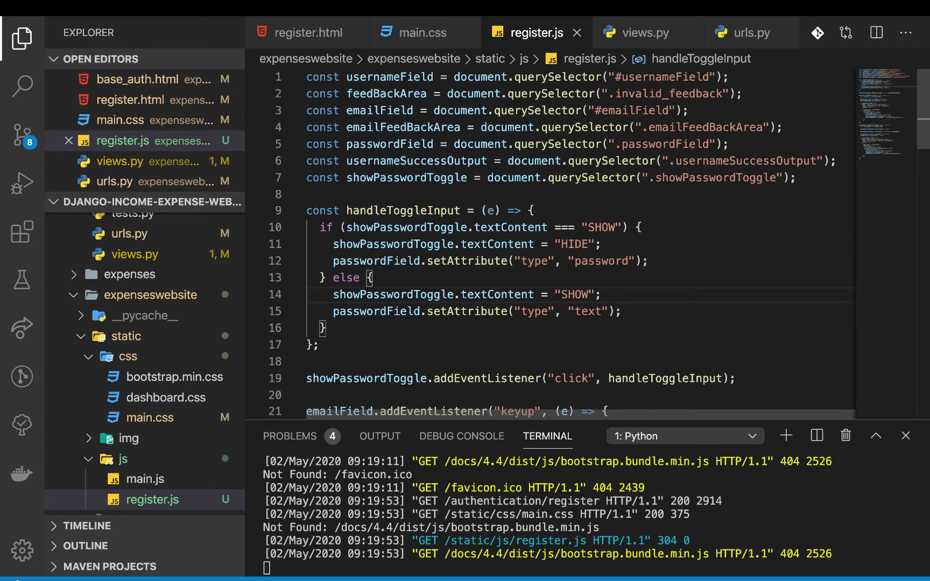
key("super+Tab")
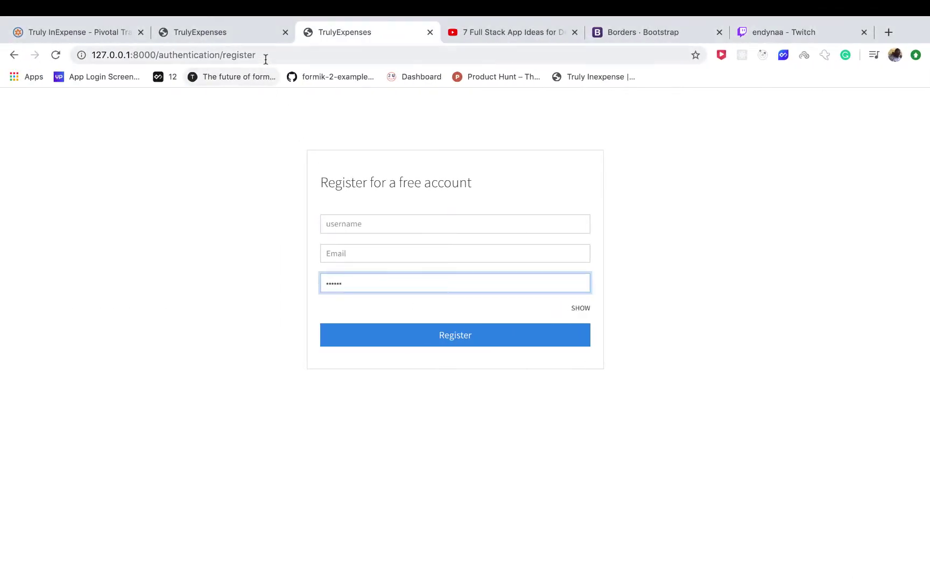
Step: Reload the register page, enter a password and flip the toggle to HIDE
key("super+r")
left_click(376, 282)
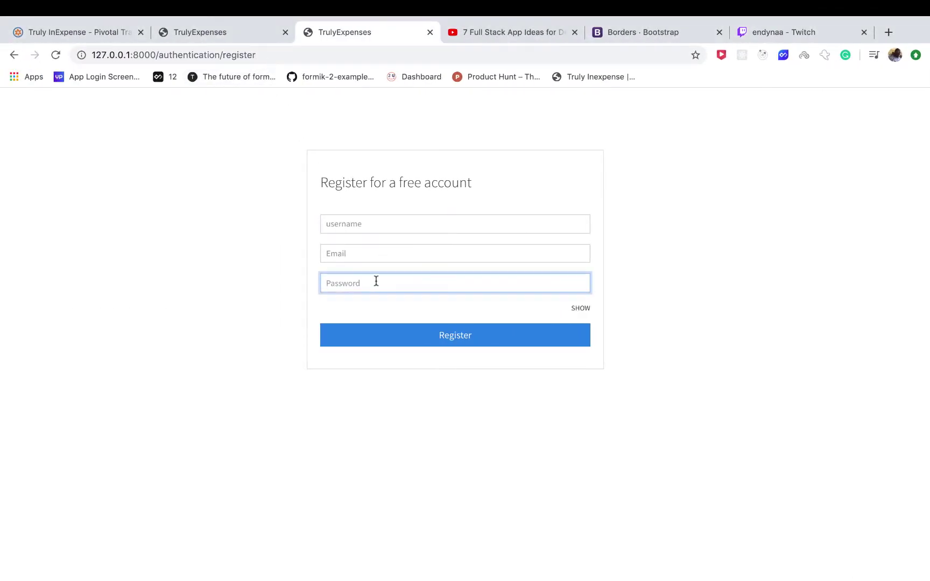
type("pass")
left_click(582, 311)
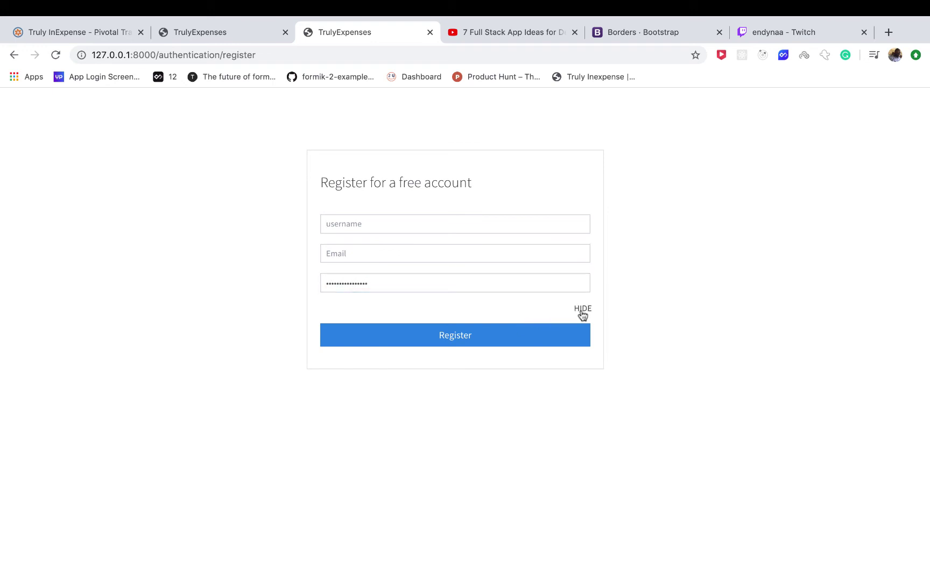
key("super+Tab")
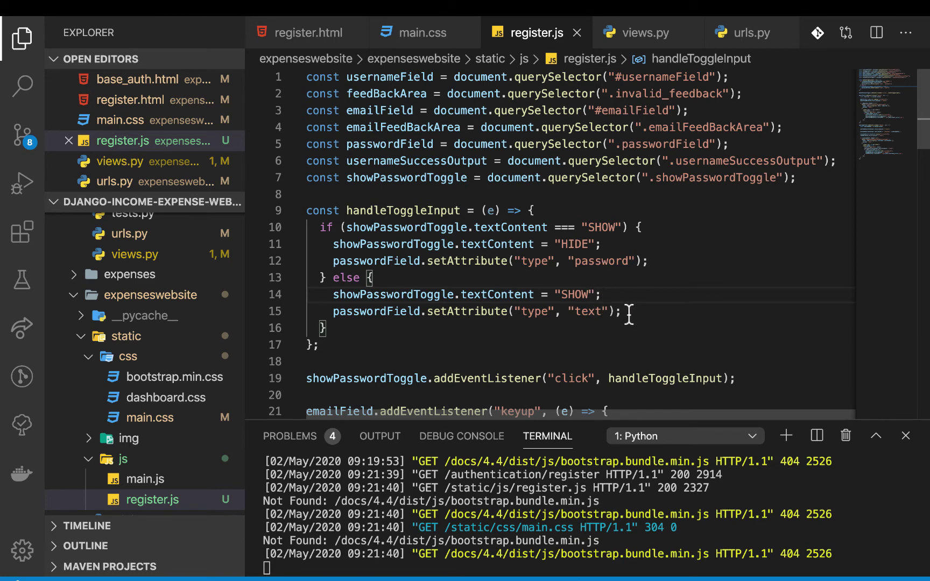
Step: Replace "text" with "password" in the else branch on line 15 of register.js
left_click(629, 312)
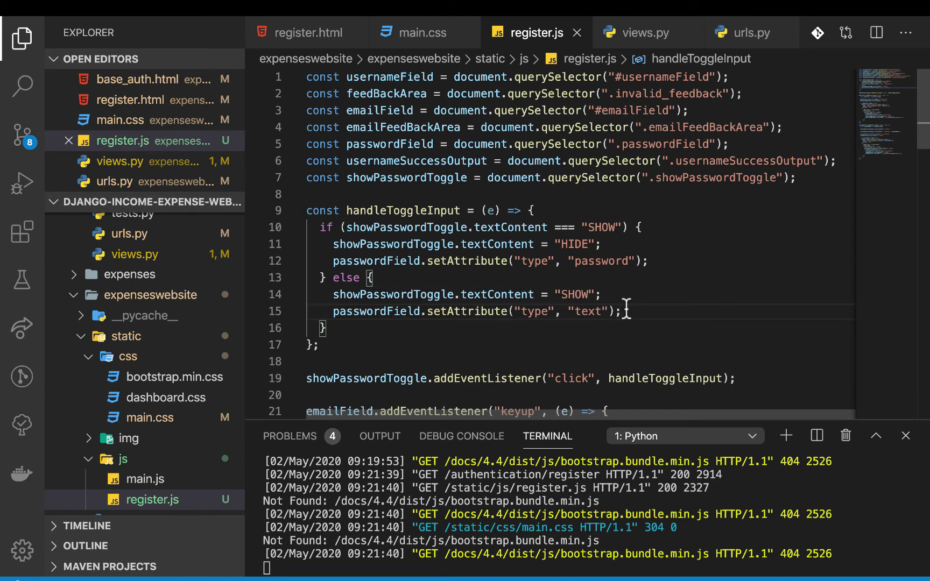
left_click(603, 245)
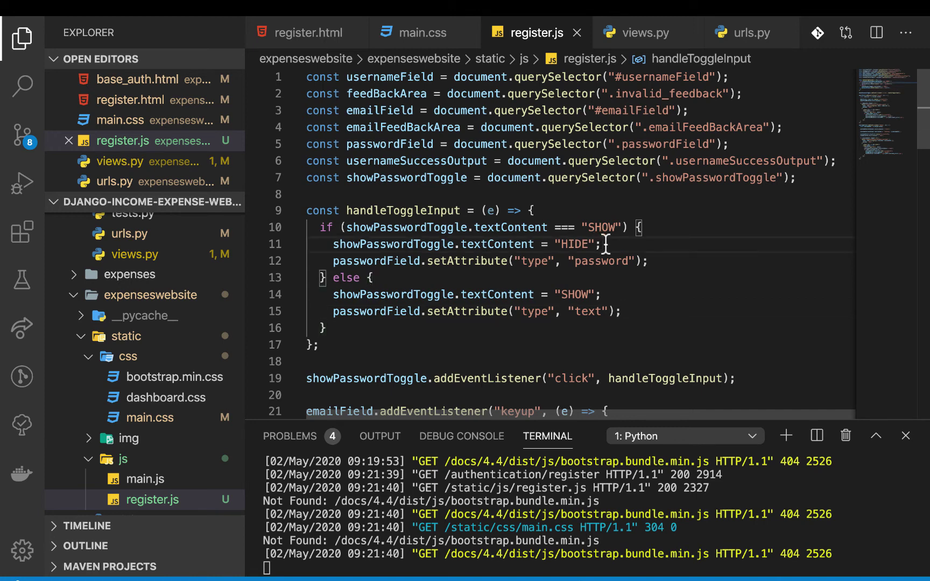
double_click(606, 261)
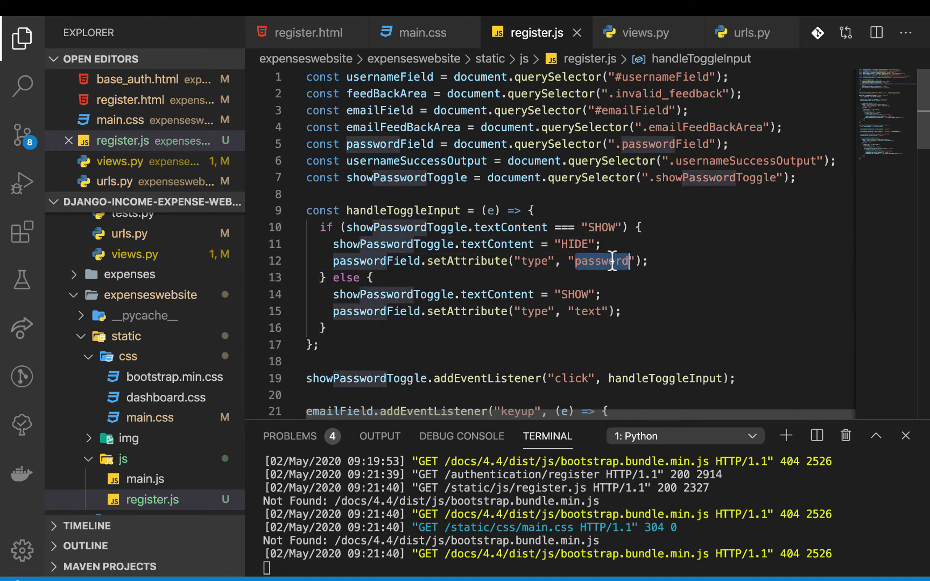
type("text")
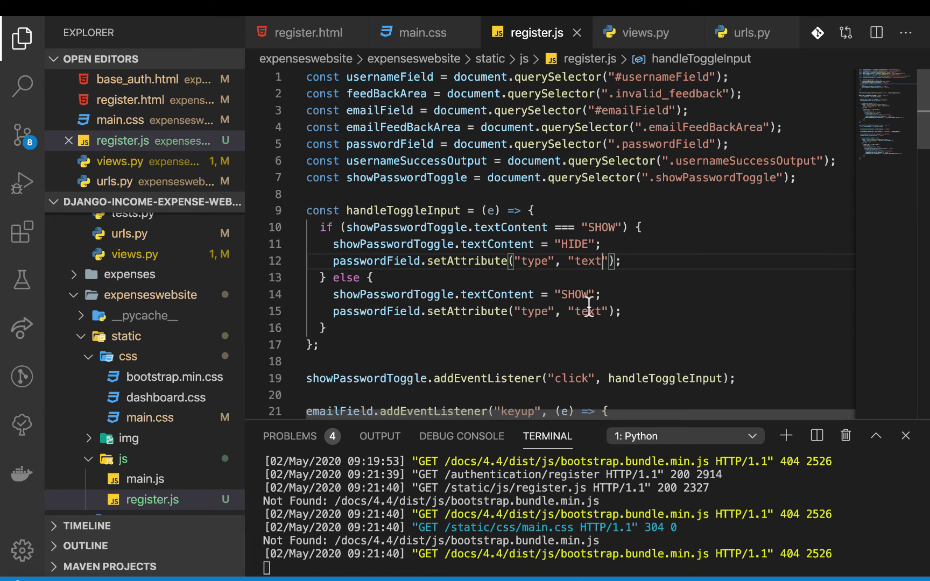
double_click(588, 311)
type("pass")
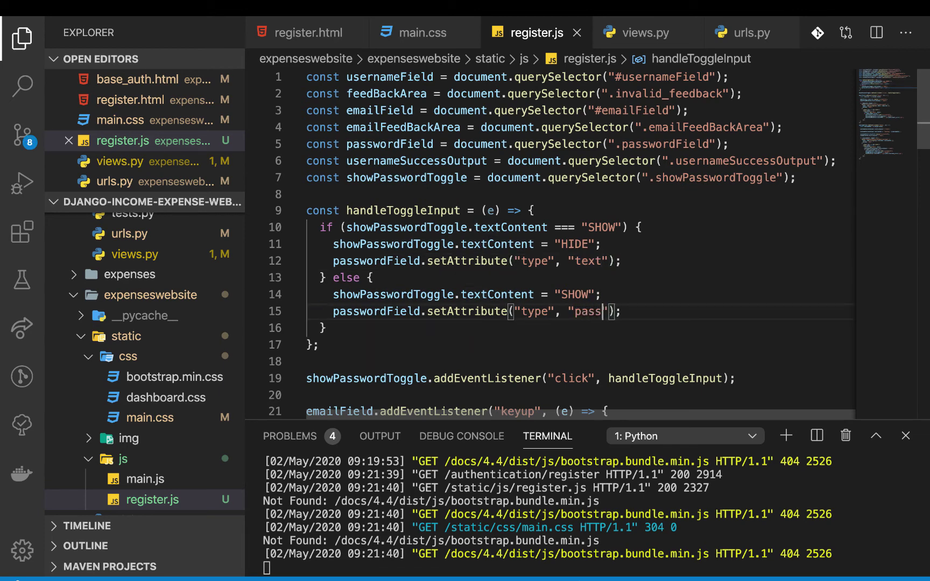
type("word")
left_click(751, 146)
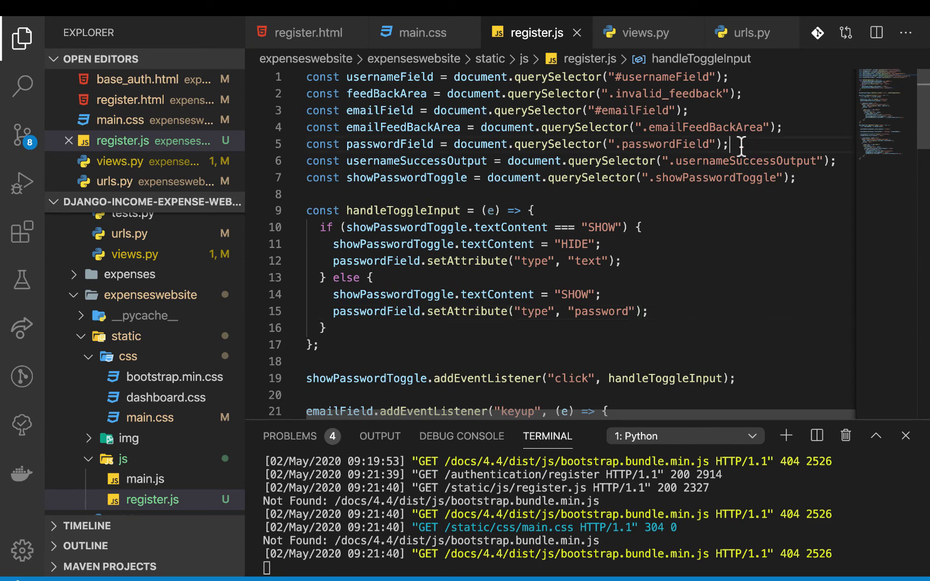
Step: Reload the register page, fill in email and password, and click SHOW
key("super+Tab")
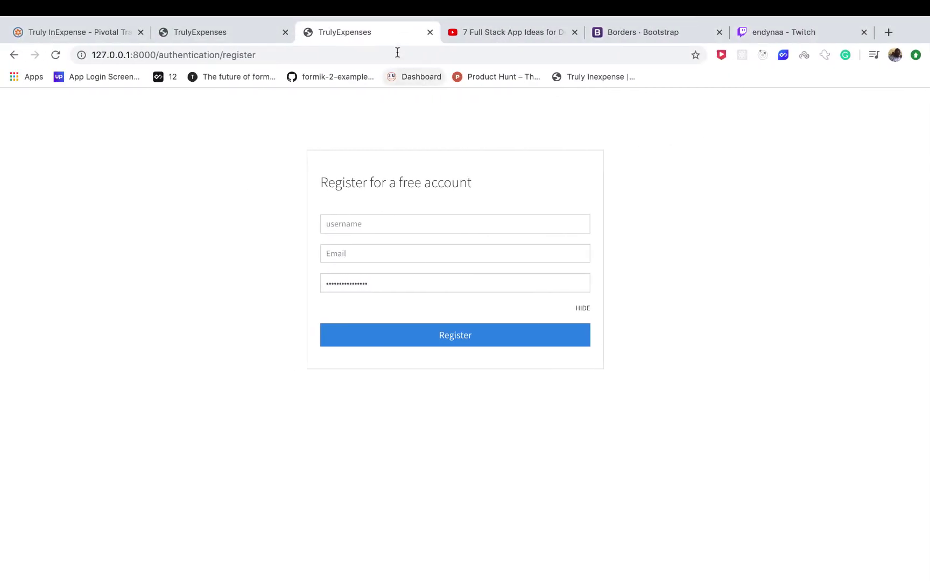
left_click(394, 55)
key("Return")
left_click(376, 251)
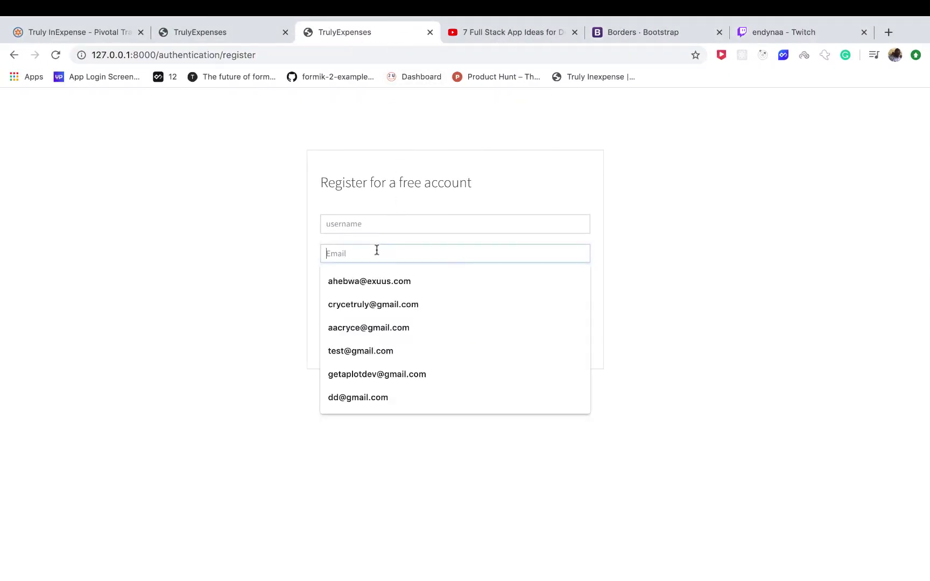
type("sssss")
key("Tab")
type("s")
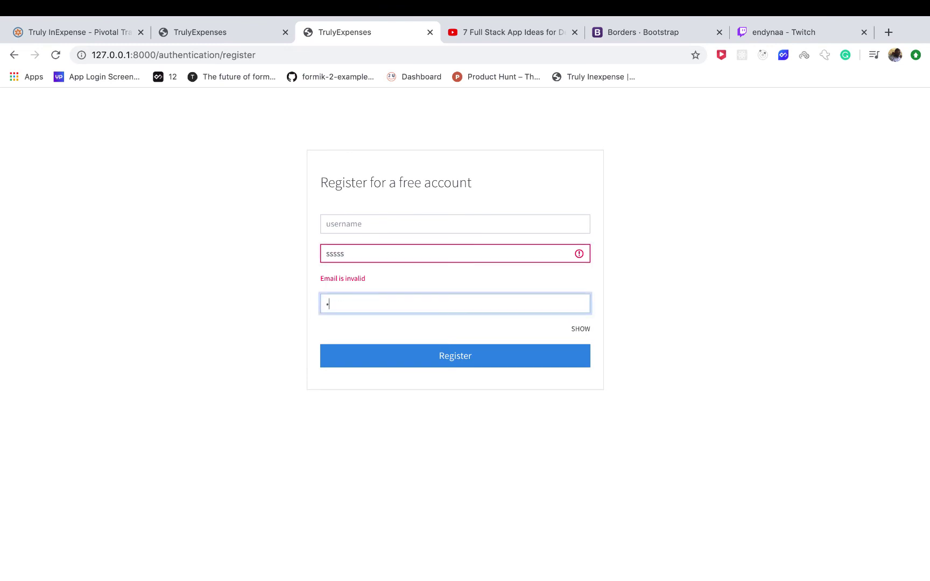
left_click(580, 329)
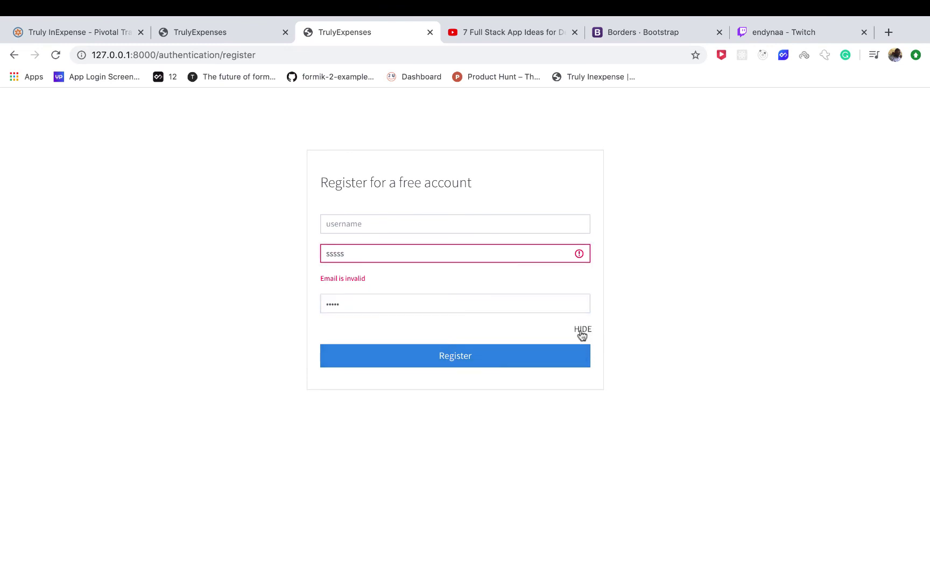
Step: Inspect the page and view the setAttribute-of-null error in the Console
right_click(652, 213)
left_click(691, 351)
left_click(731, 95)
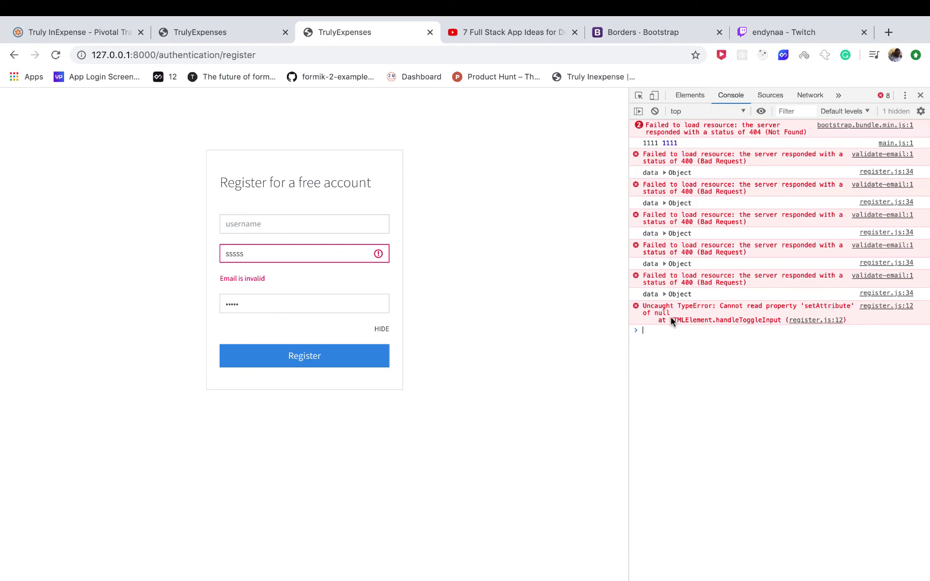
key("super+Tab")
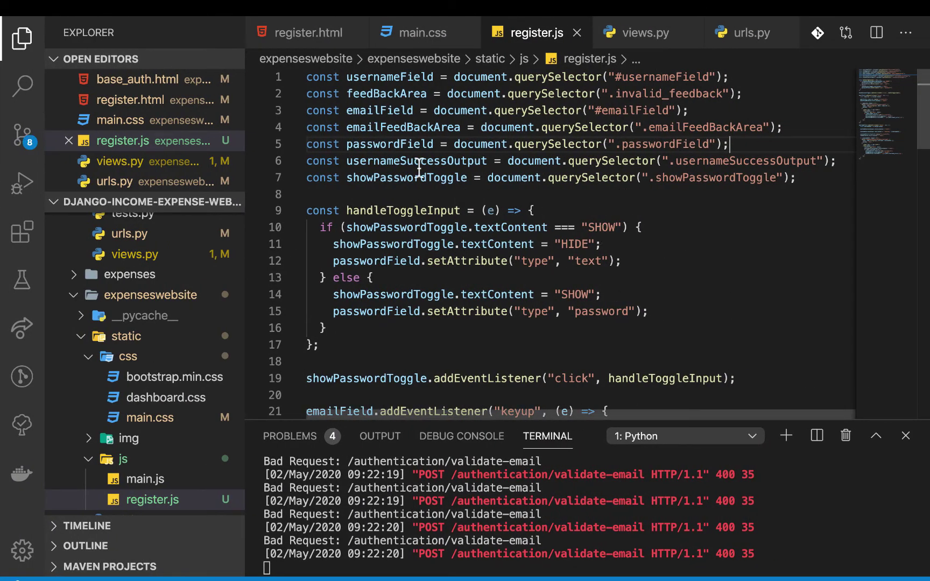
Step: Confirm id="passwordField" in register.html, then change line 5's selector from .passwordField to #passwordField
double_click(648, 149)
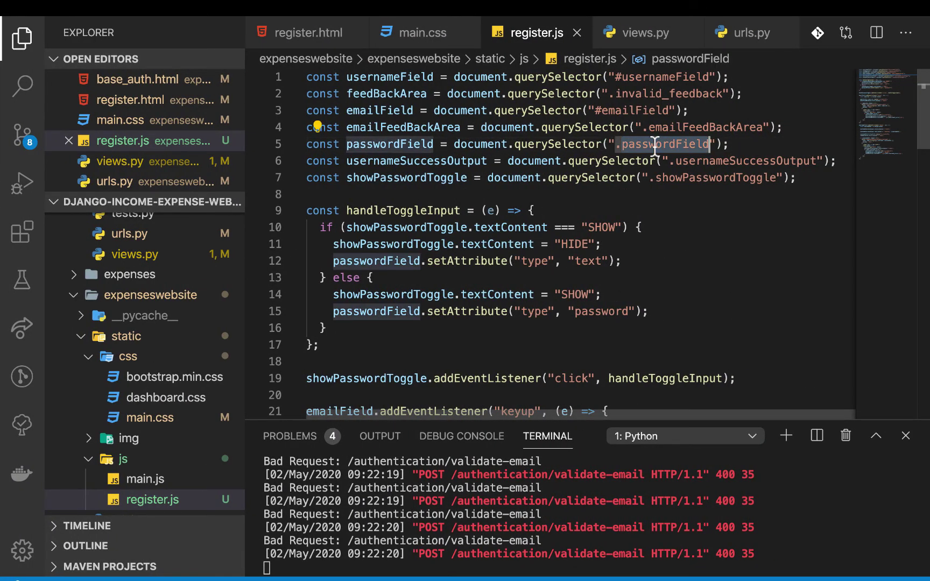
left_click(325, 42)
scroll(463, 238, "down", 1)
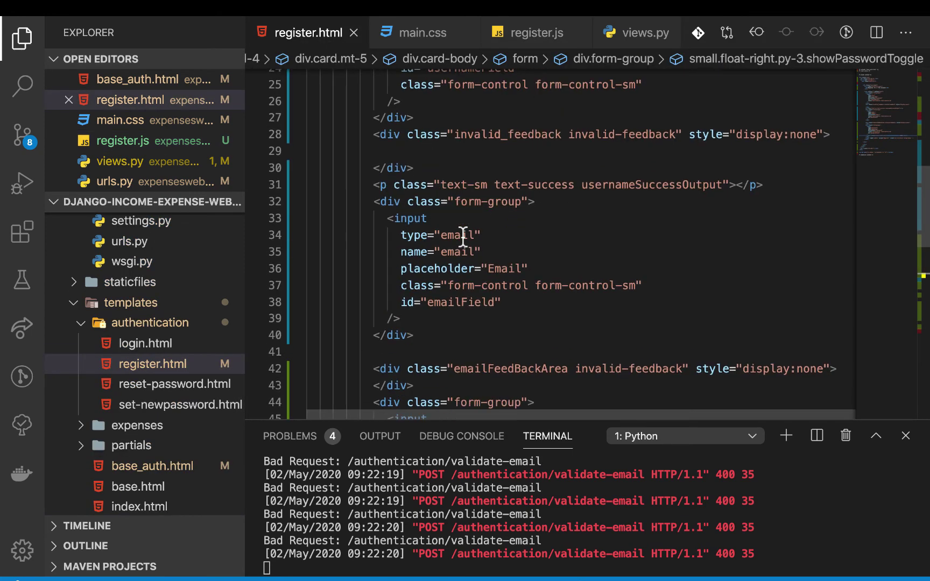
scroll(492, 310, "down", 5)
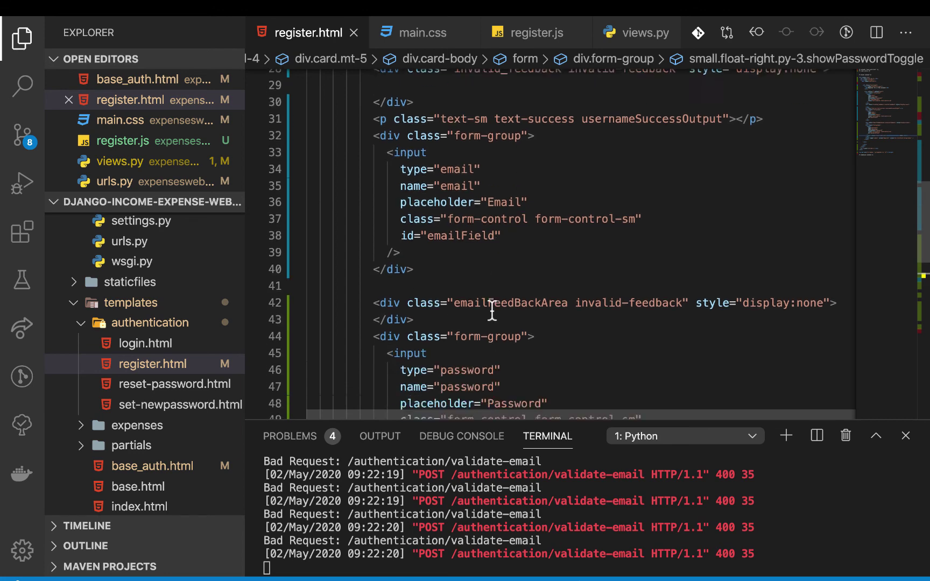
scroll(492, 309, "down", 2)
scroll(492, 311, "up", 3)
scroll(492, 311, "up", 4)
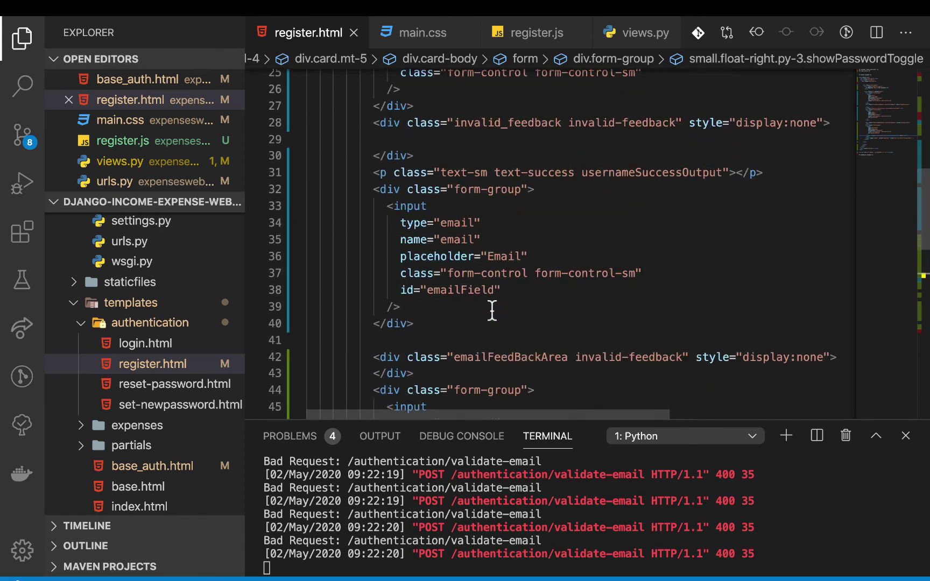
scroll(492, 312, "down", 9)
scroll(492, 311, "left", 1)
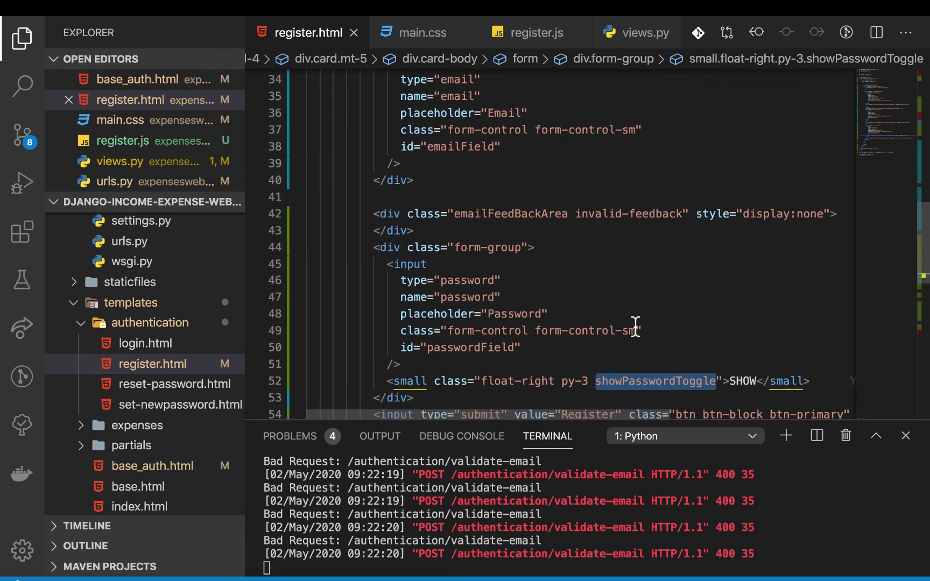
left_click(530, 33)
left_click(620, 145)
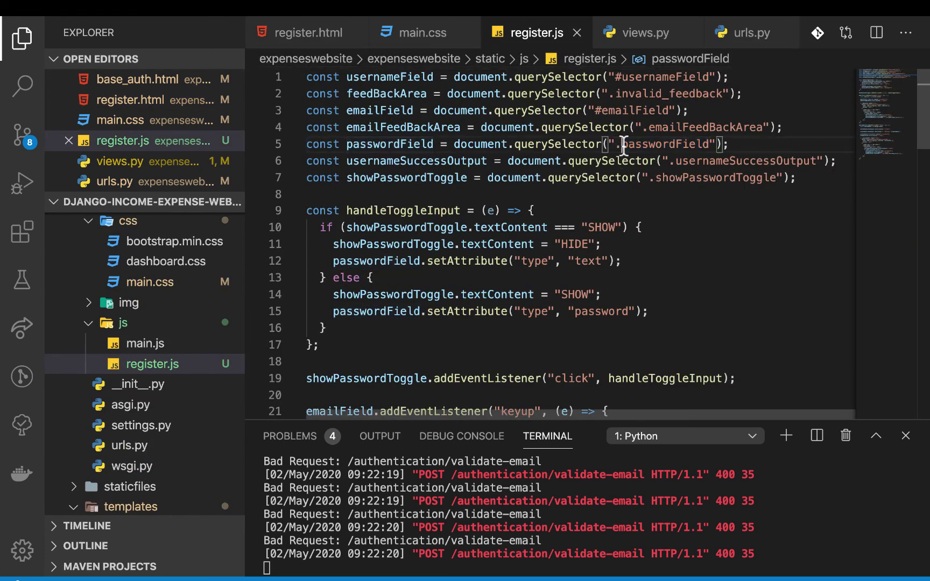
key("BackSpace")
type("#")
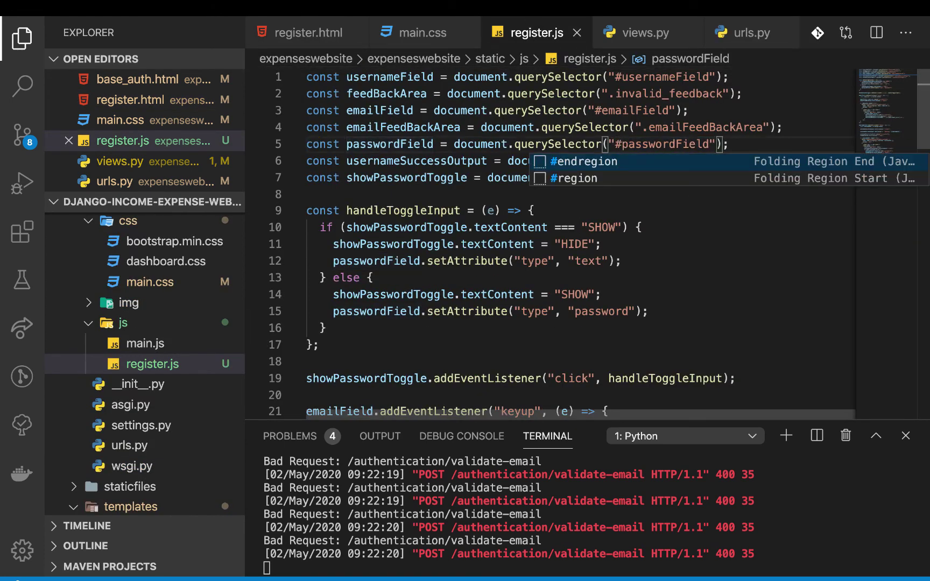
key("Escape")
Step: Reload the register page, type a password, and toggle it between plain text and masked repeatedly
key("ctrl+Left")
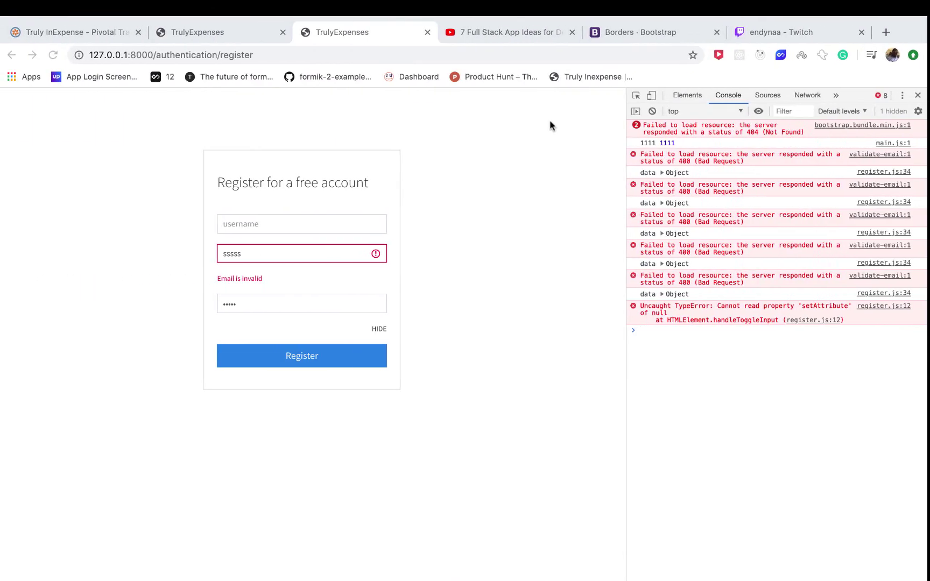
left_click(406, 55)
key("Return")
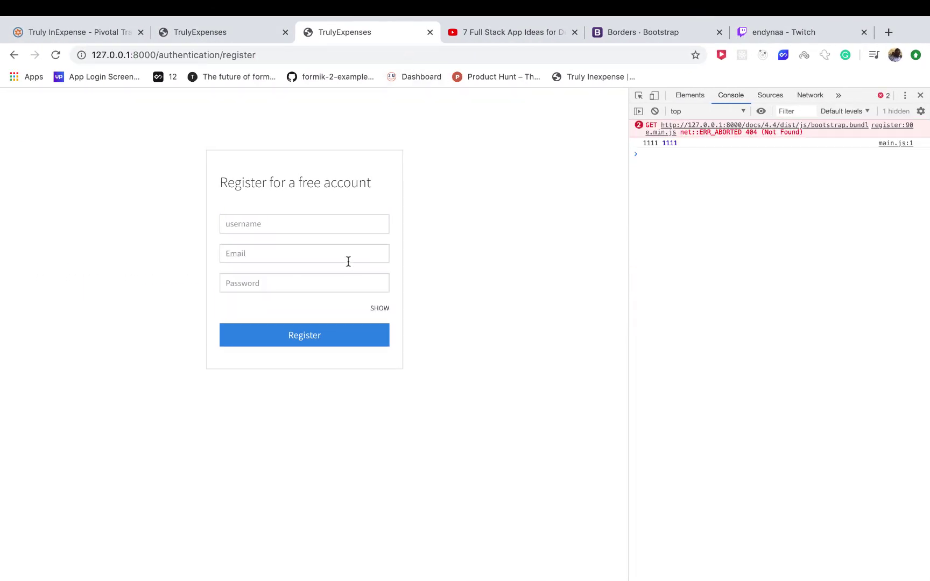
left_click(333, 283)
type("1111")
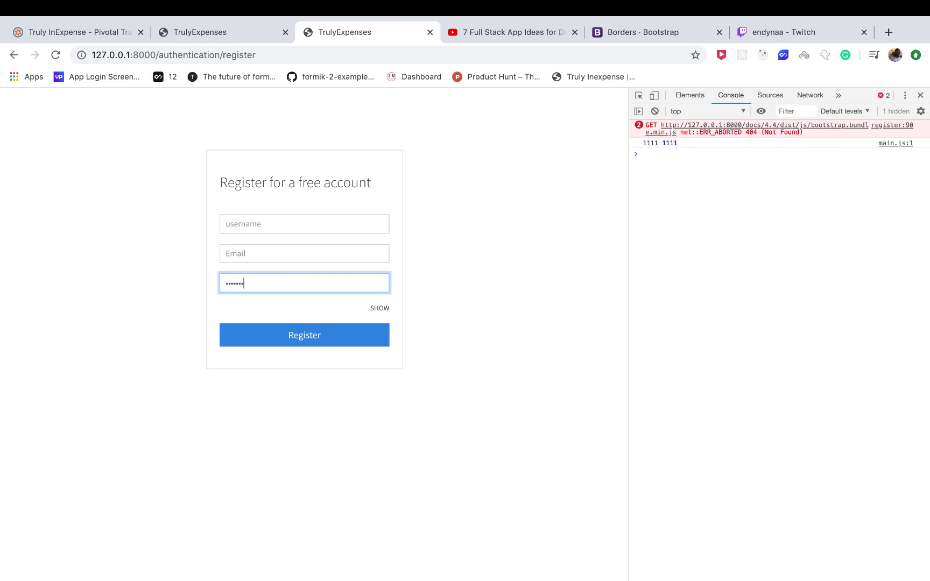
left_click(380, 308)
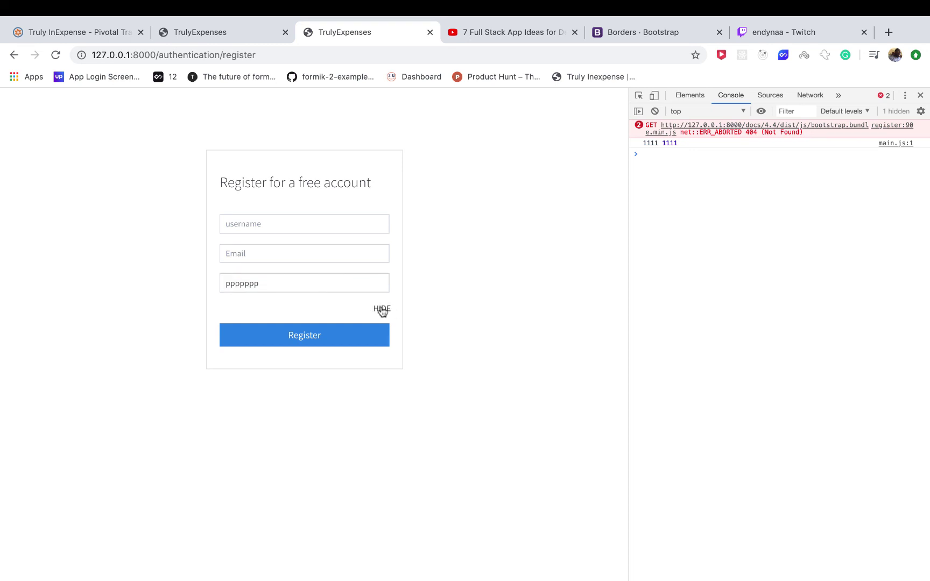
left_click(382, 309)
left_click(382, 309)
left_click(382, 309)
left_click(382, 308)
left_click(382, 309)
left_click(384, 309)
left_click(384, 309)
Step: Click into the username and email fields, then mask and reveal the password once more
left_click(298, 224)
type("a")
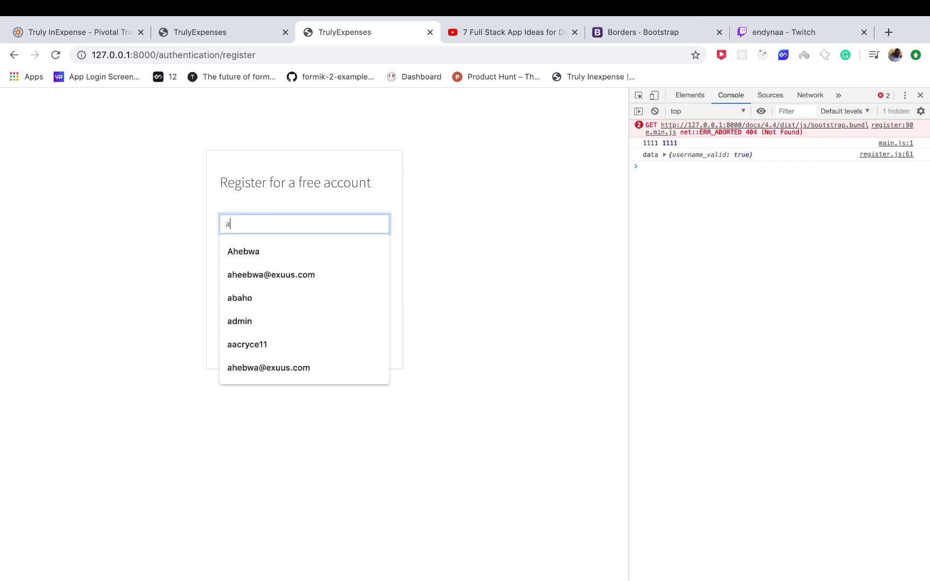
type("aa!")
left_click(285, 273)
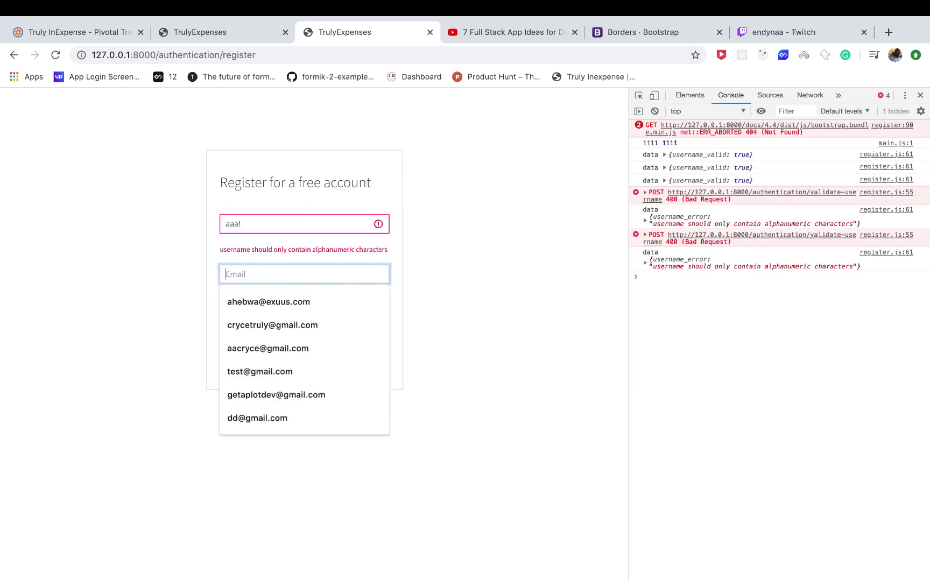
type("!s")
left_click(280, 320)
left_click(382, 349)
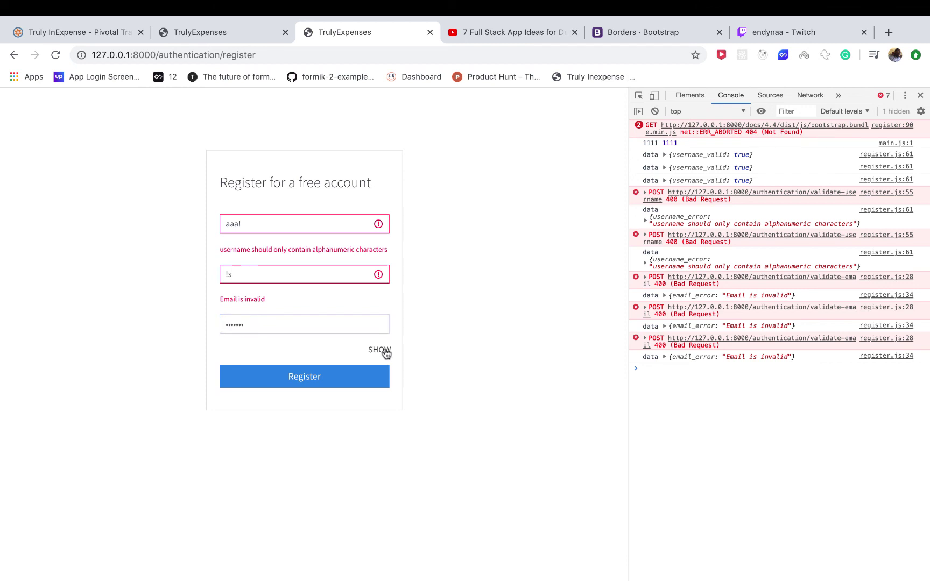